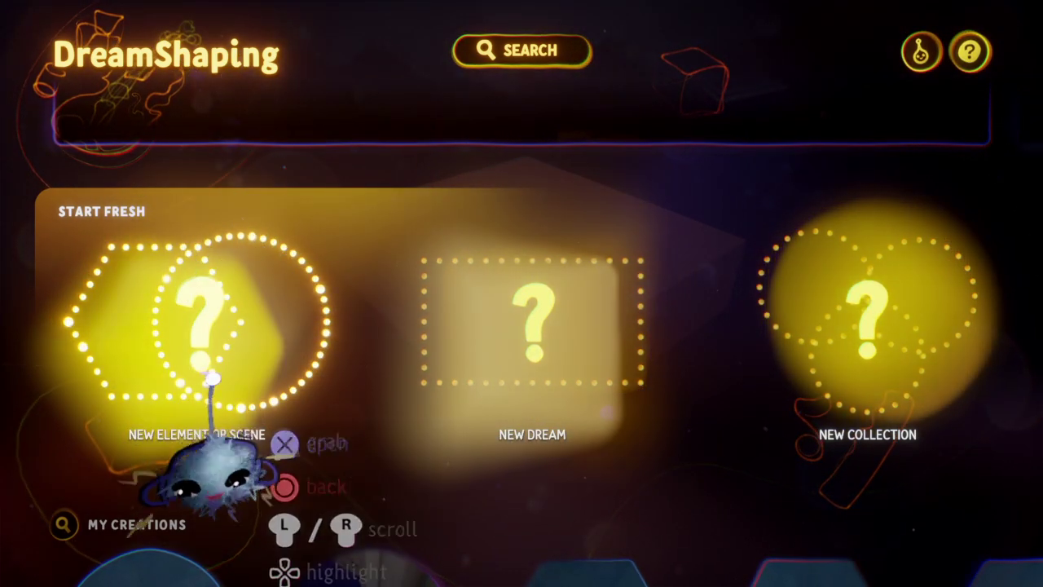
Open the Fresh Kicks scene from your own creations and start playing it
{"action": "scroll", "coordinate": [247, 358], "scroll_direction": "down", "scroll_amount": 1}
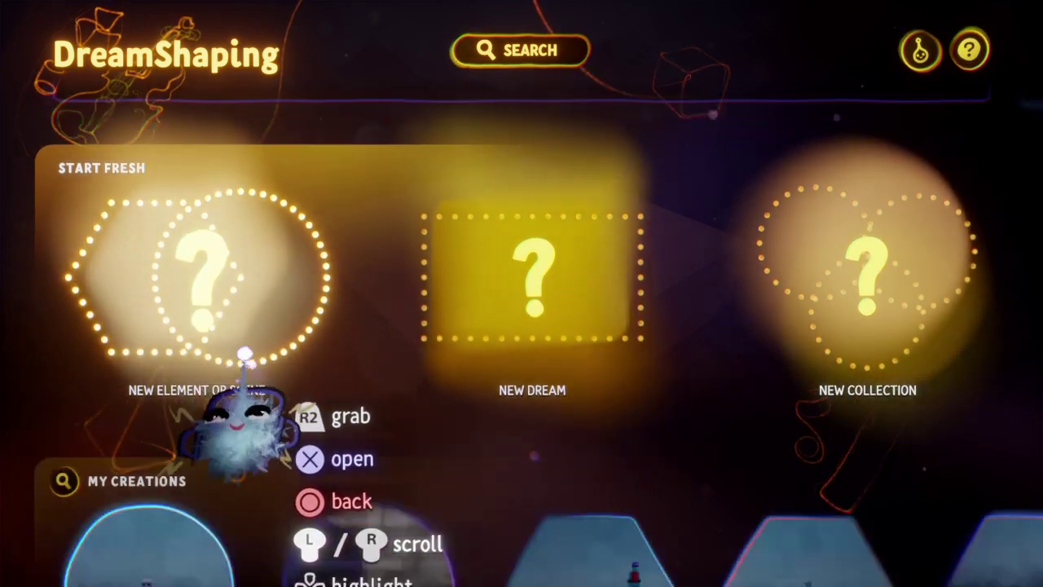
{"action": "scroll", "coordinate": [244, 356], "scroll_direction": "down", "scroll_amount": 5}
{"action": "left_click", "coordinate": [191, 391]}
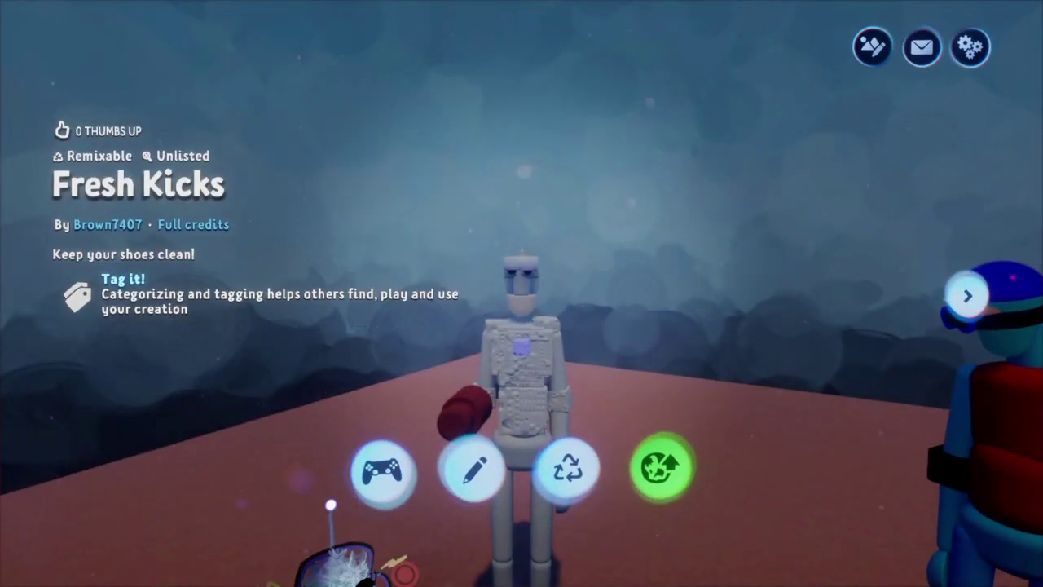
{"action": "left_click", "coordinate": [383, 465]}
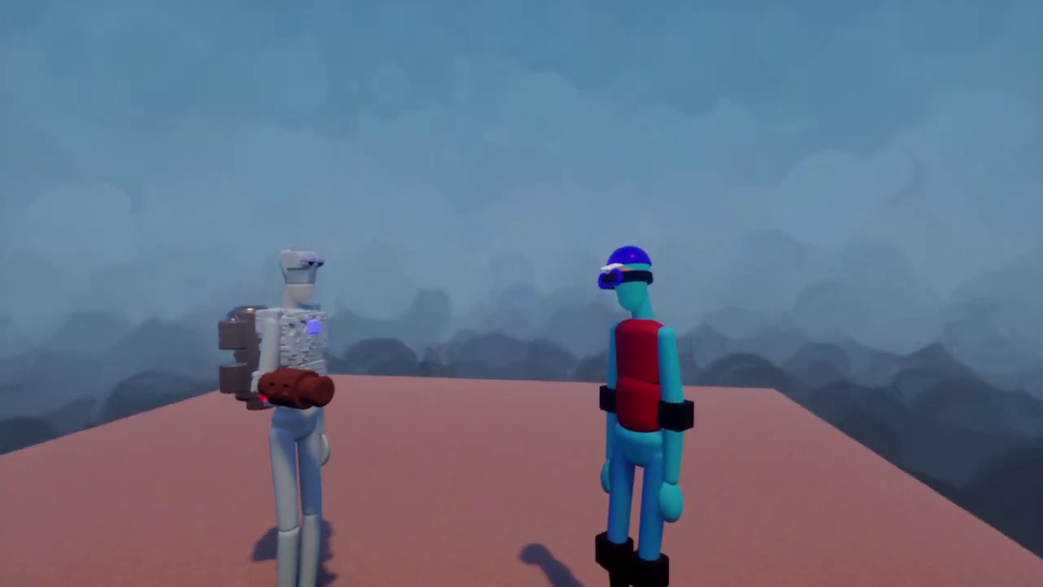
Look over the two characters in play and switch the Fresh Kicks scene to Edit Mode
{"action": "key", "text": "w"}
{"action": "key", "text": "s"}
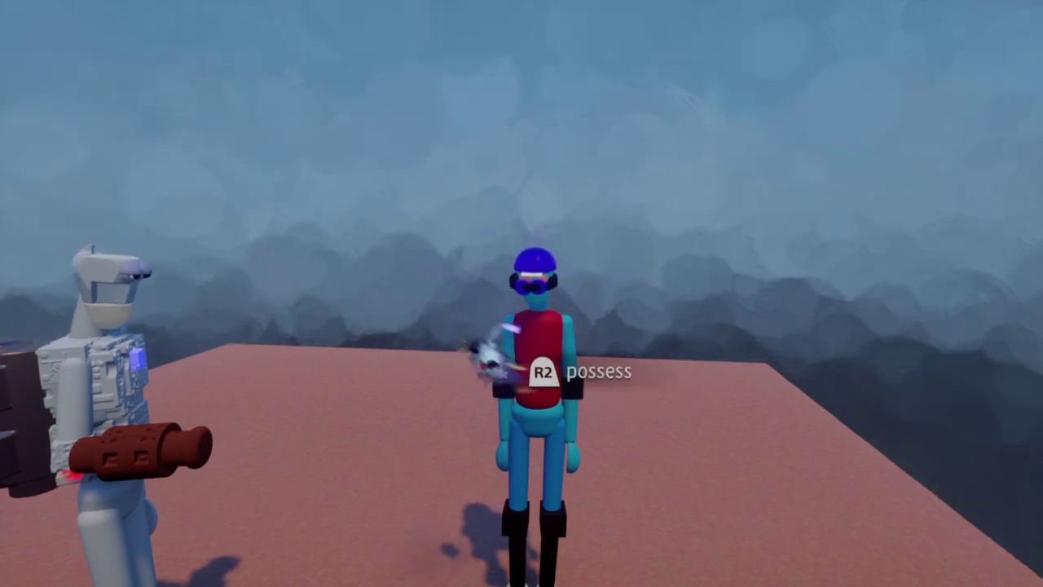
{"action": "key", "text": "Escape"}
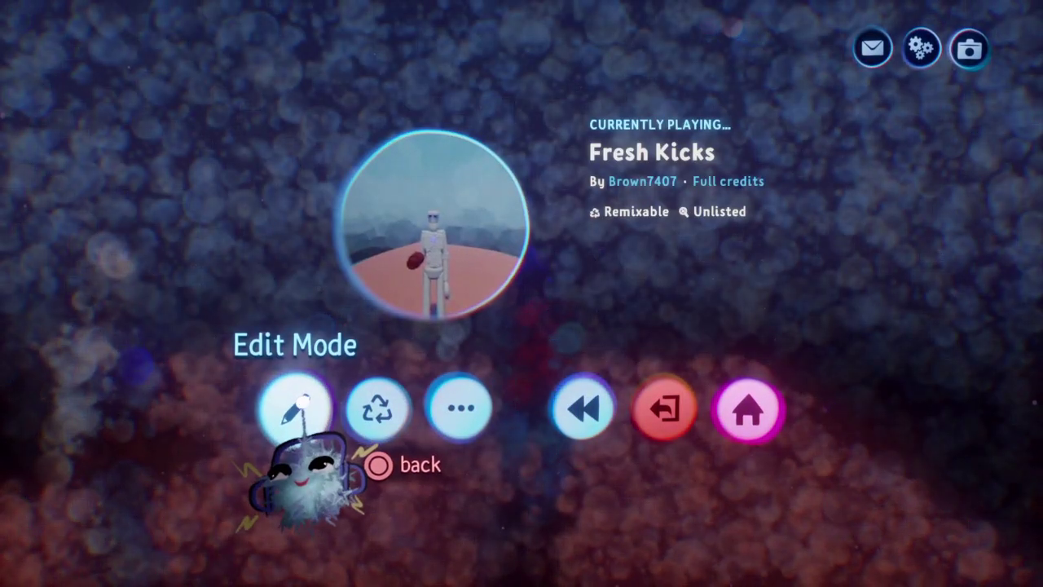
{"action": "key", "text": "Escape"}
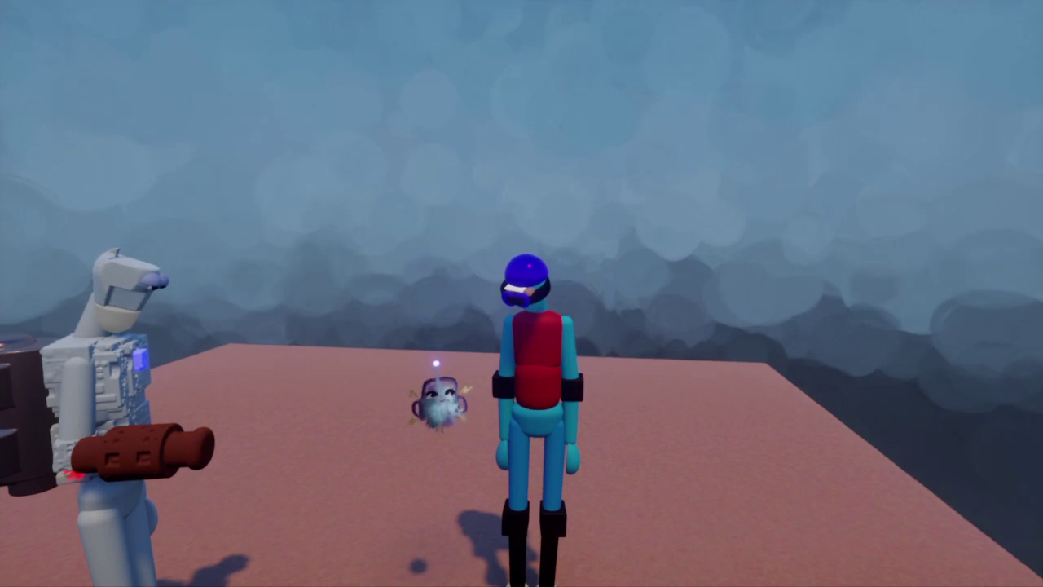
{"action": "key", "text": "Escape"}
{"action": "left_click", "coordinate": [294, 408]}
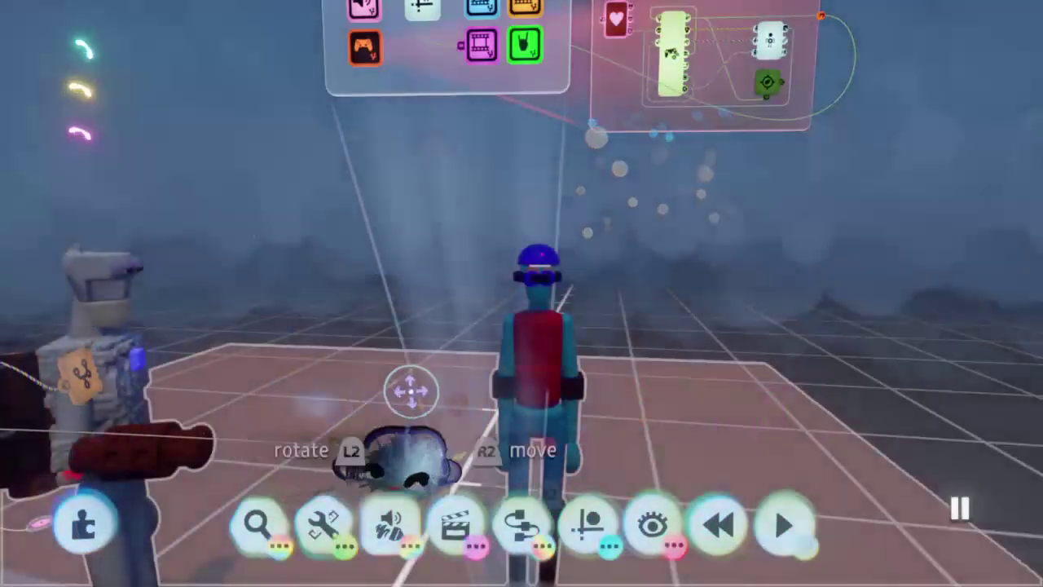
Search the creations for "Safety puppet" and try stamping the Safety Puppet between the two existing characters
{"action": "left_click", "coordinate": [256, 524]}
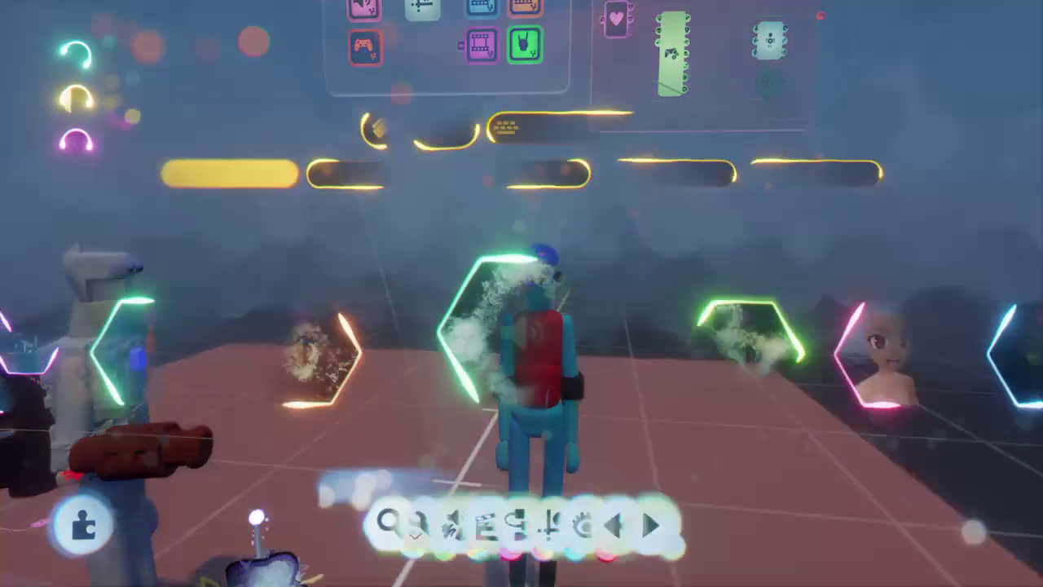
{"action": "left_click", "coordinate": [564, 130]}
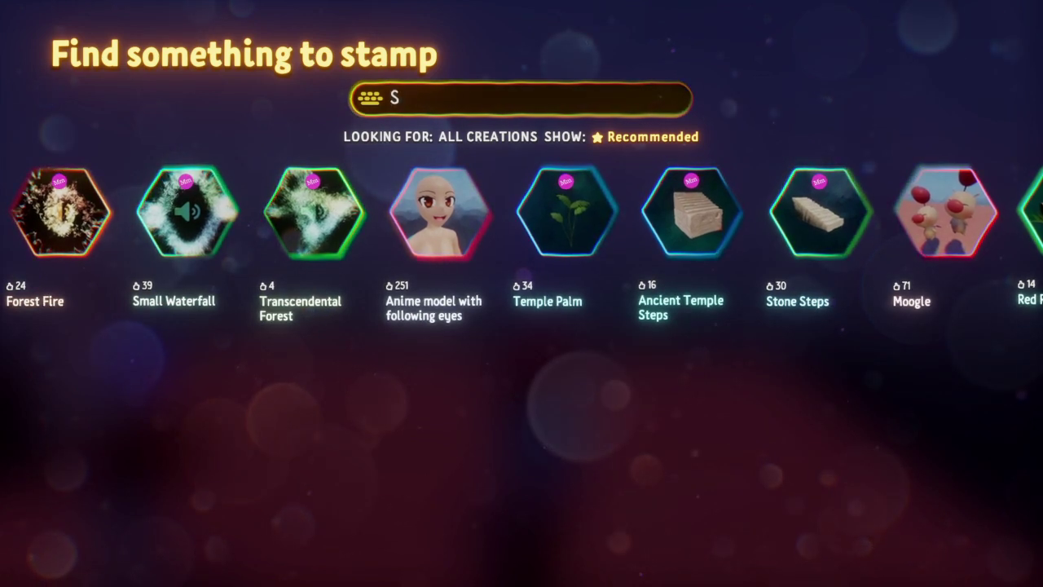
{"action": "type", "text": "Safety puppet"}
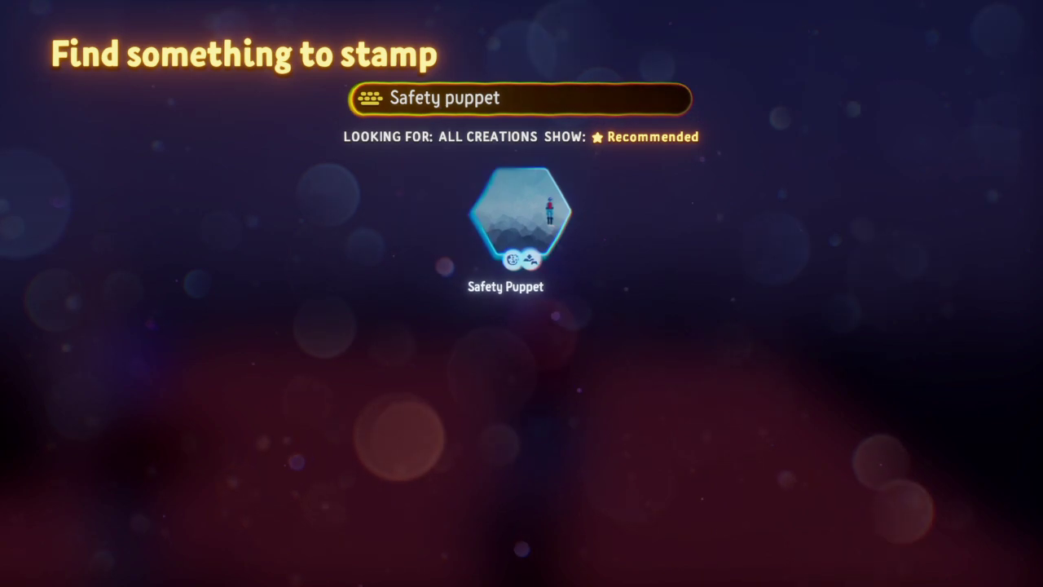
{"action": "key", "text": "Return"}
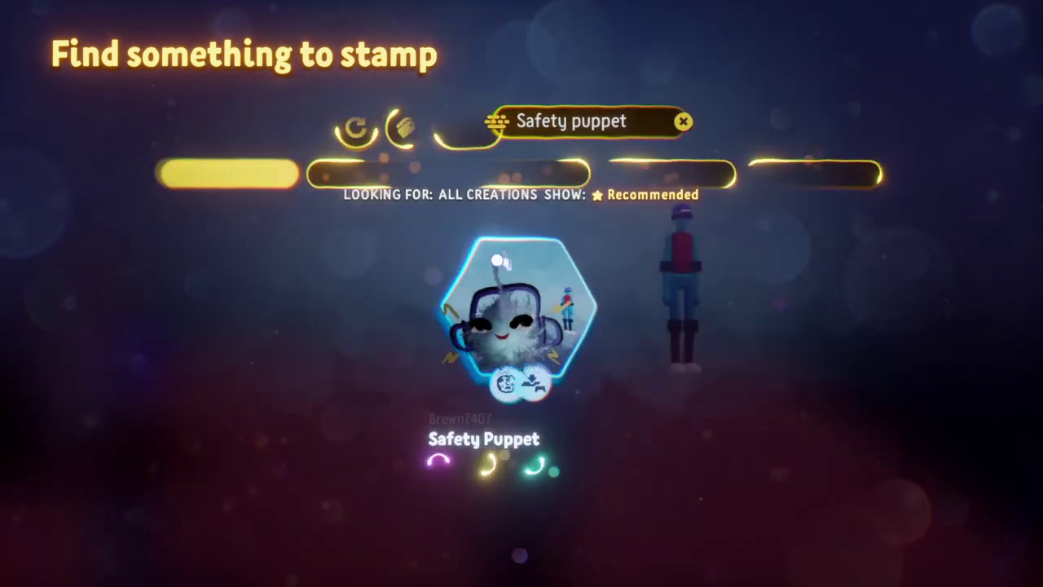
{"action": "left_click", "coordinate": [533, 324]}
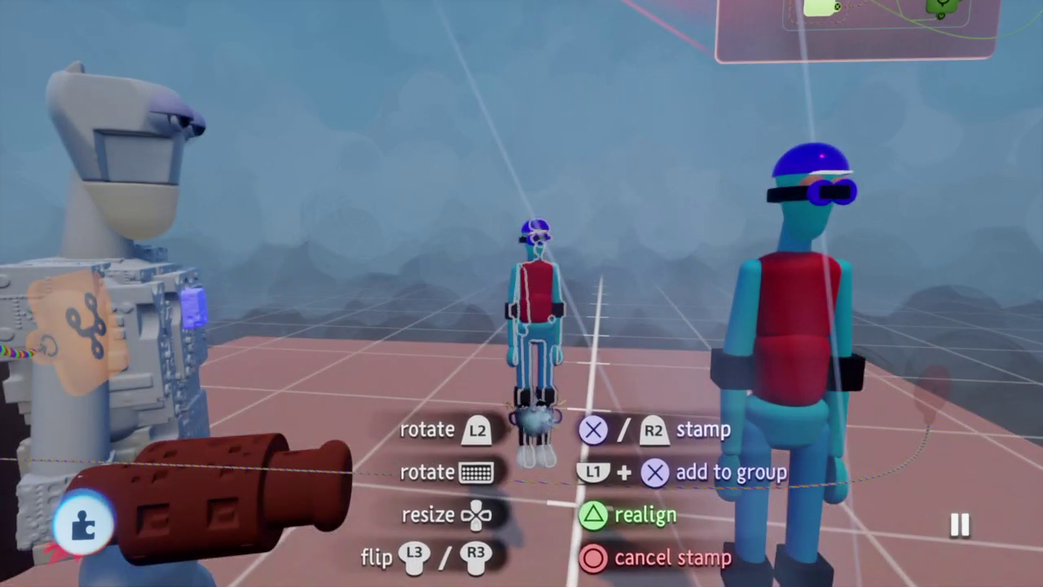
{"action": "left_click", "coordinate": [523, 329]}
{"action": "left_click", "coordinate": [528, 391]}
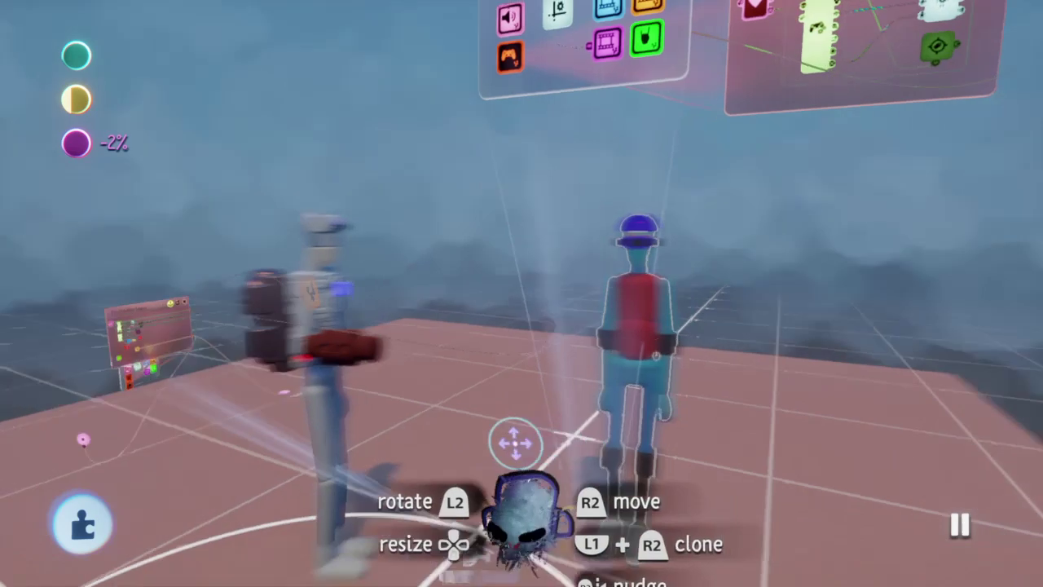
Open the tweak settings of the blue puppet with the red vest and move them clear of the characters
{"action": "middle_click_drag", "start_coordinate": [515, 442], "coordinate": [540, 292]}
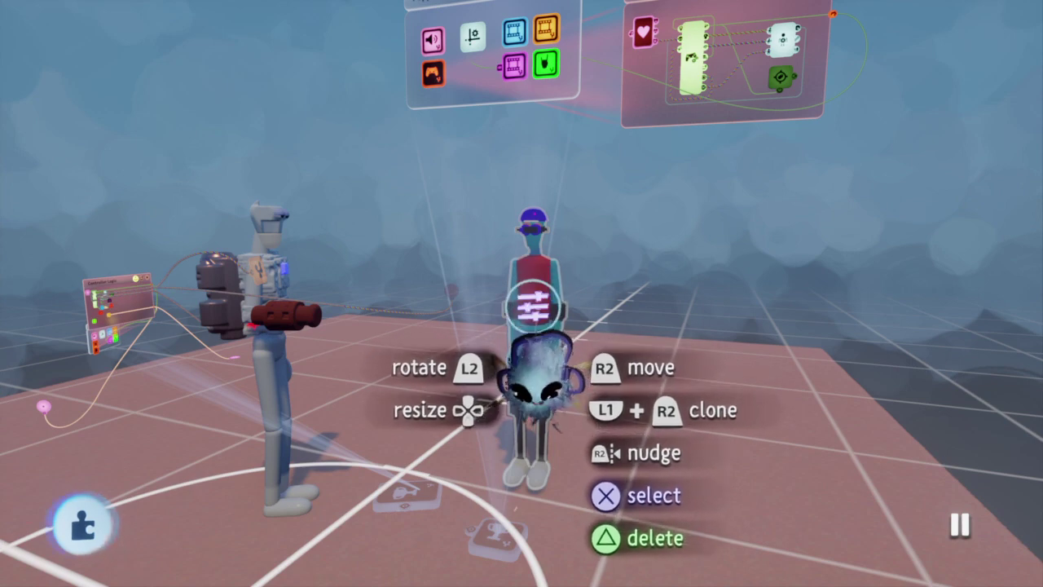
{"action": "left_click", "coordinate": [534, 306]}
{"action": "scroll", "coordinate": [531, 418], "scroll_direction": "down", "scroll_amount": 3}
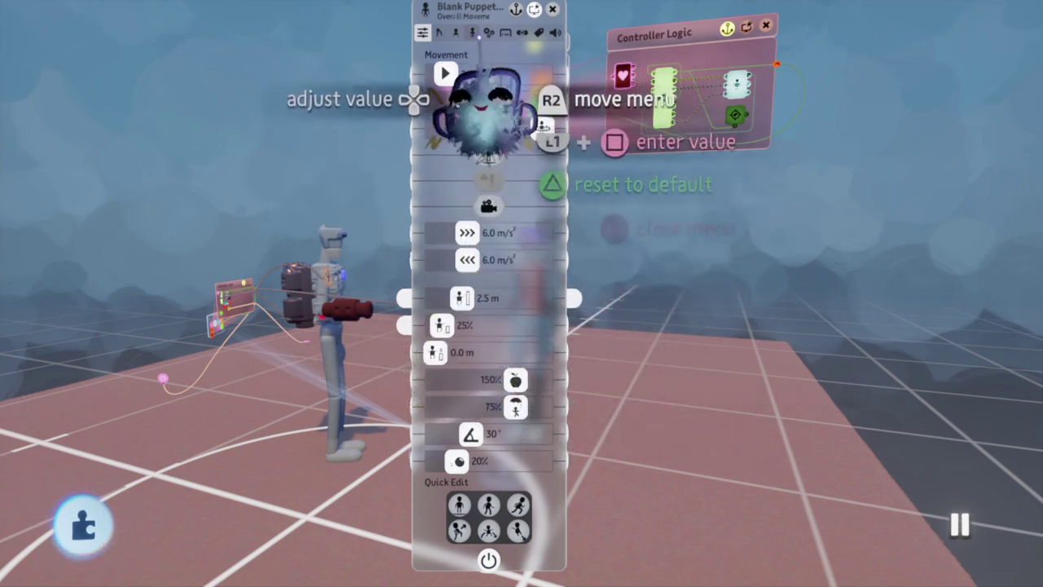
{"action": "left_click_drag", "start_coordinate": [489, 93], "coordinate": [860, 106]}
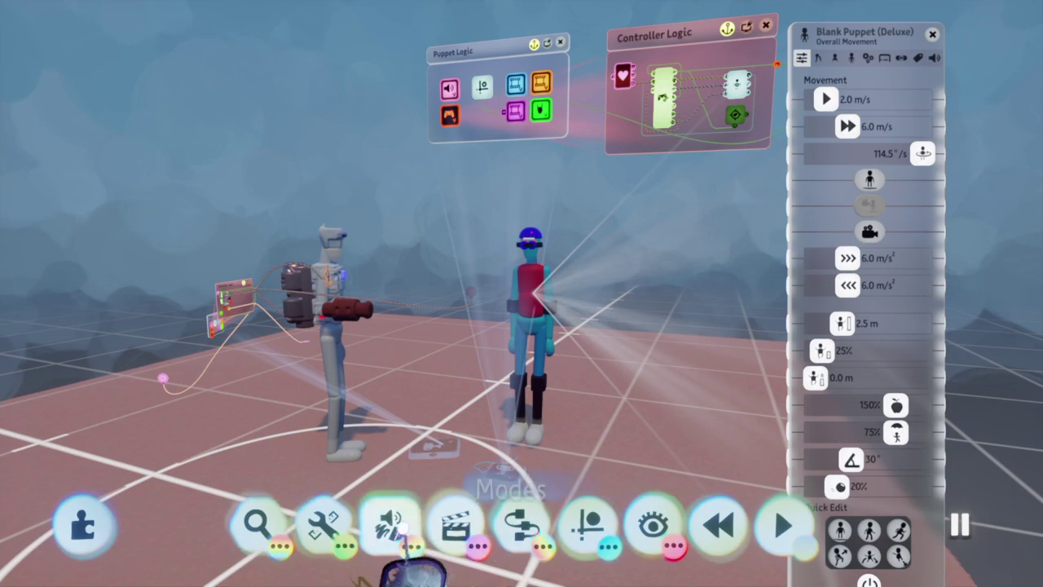
Enter Test Mode, possess the blue puppet and try out its jump
{"action": "left_click", "coordinate": [395, 525]}
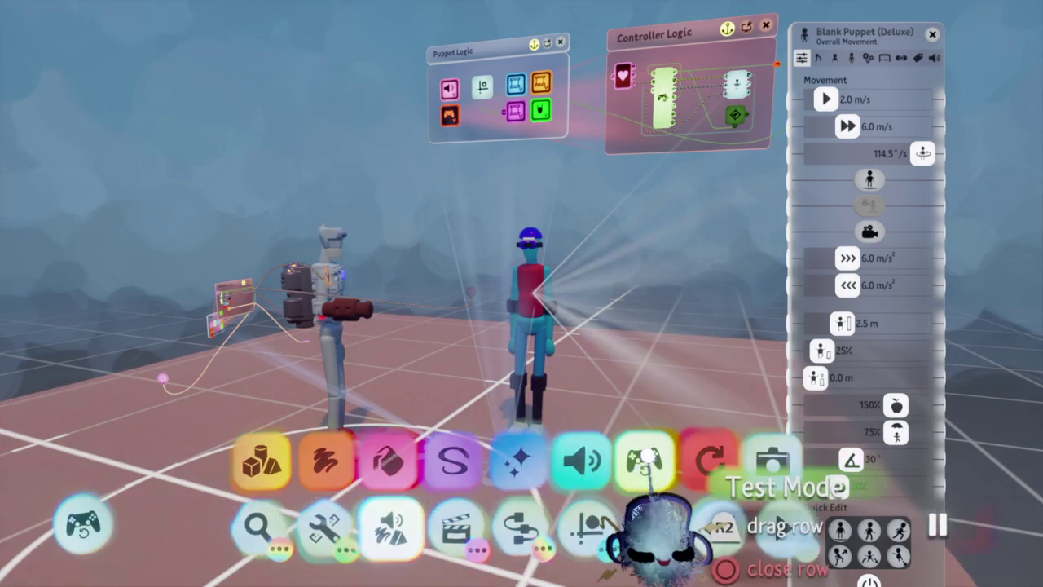
{"action": "left_click", "coordinate": [644, 459]}
{"action": "left_click", "coordinate": [536, 295]}
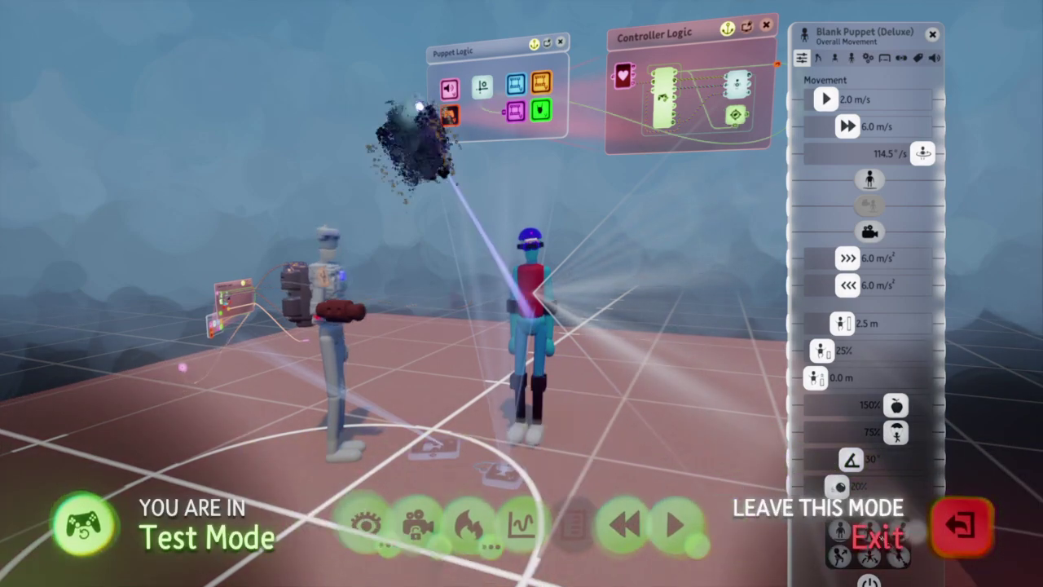
{"action": "key", "text": "space"}
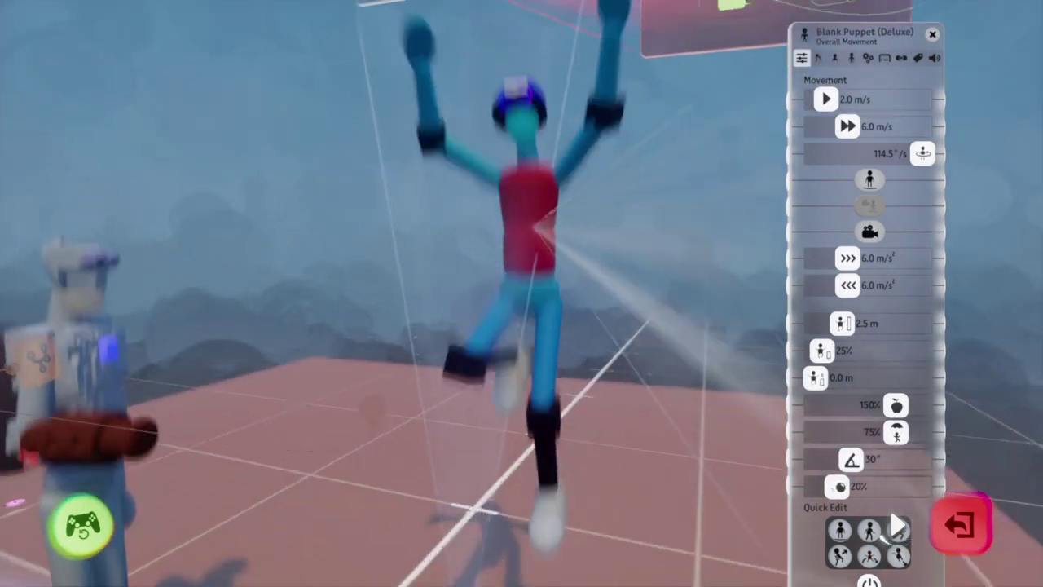
Set the puppet's third jump height to 1.5 m, its gravity (apple) to 48% and the parachute value to 100%, and test the jump
{"action": "key", "text": "Escape"}
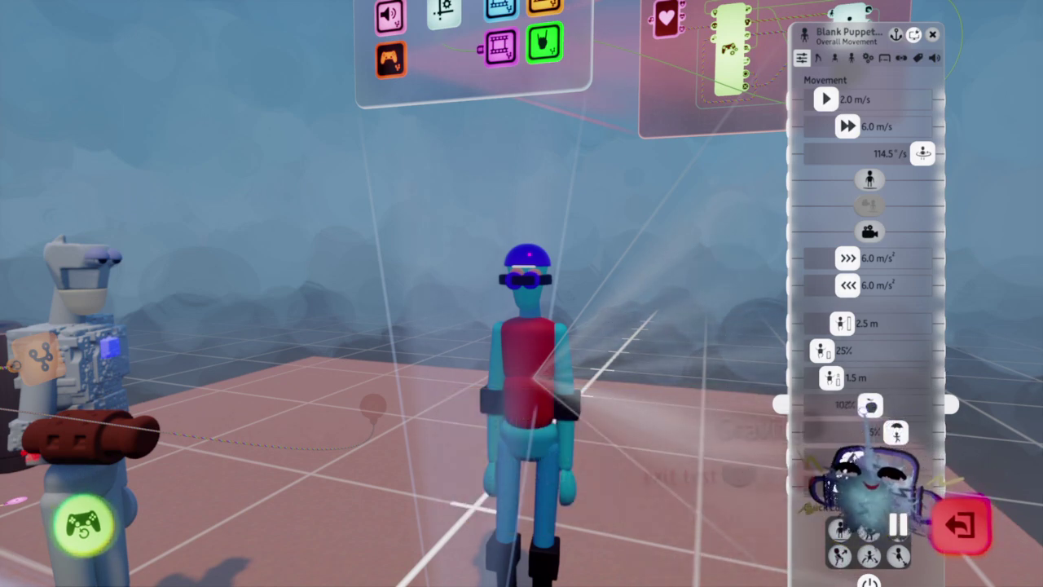
{"action": "left_click_drag", "start_coordinate": [870, 406], "coordinate": [842, 406]}
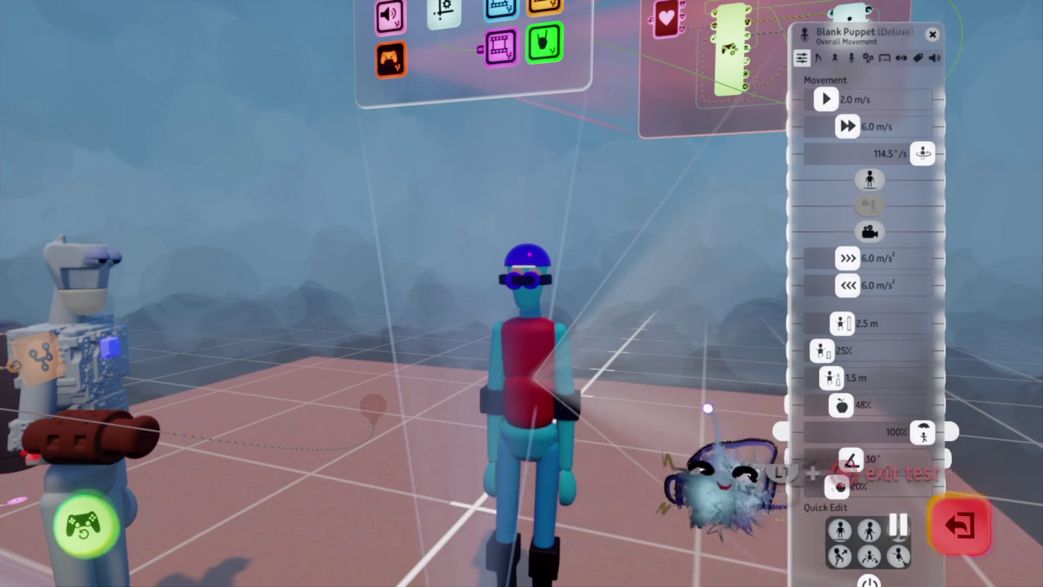
{"action": "left_click", "coordinate": [549, 386]}
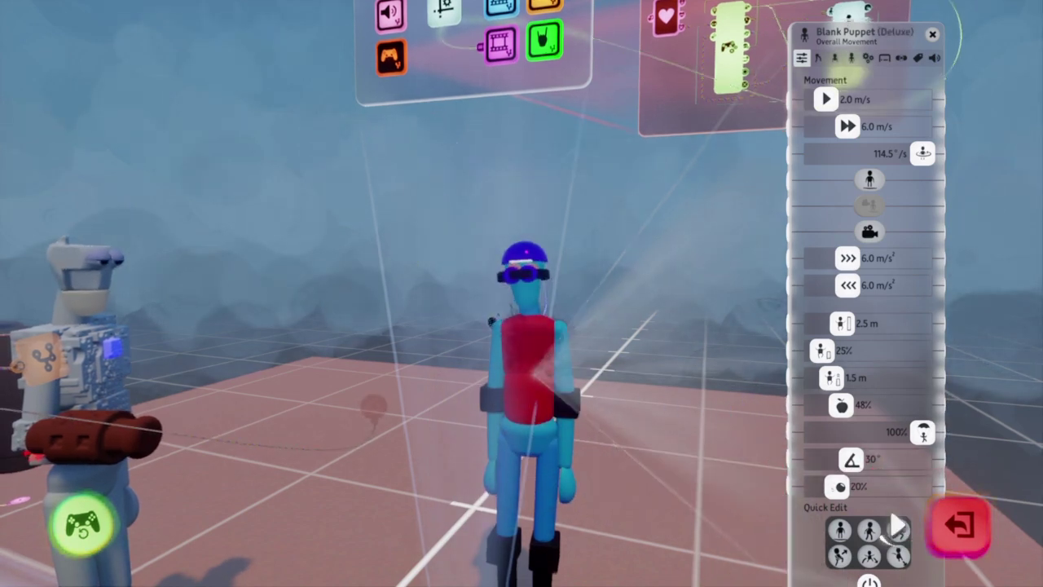
{"action": "key", "text": "space"}
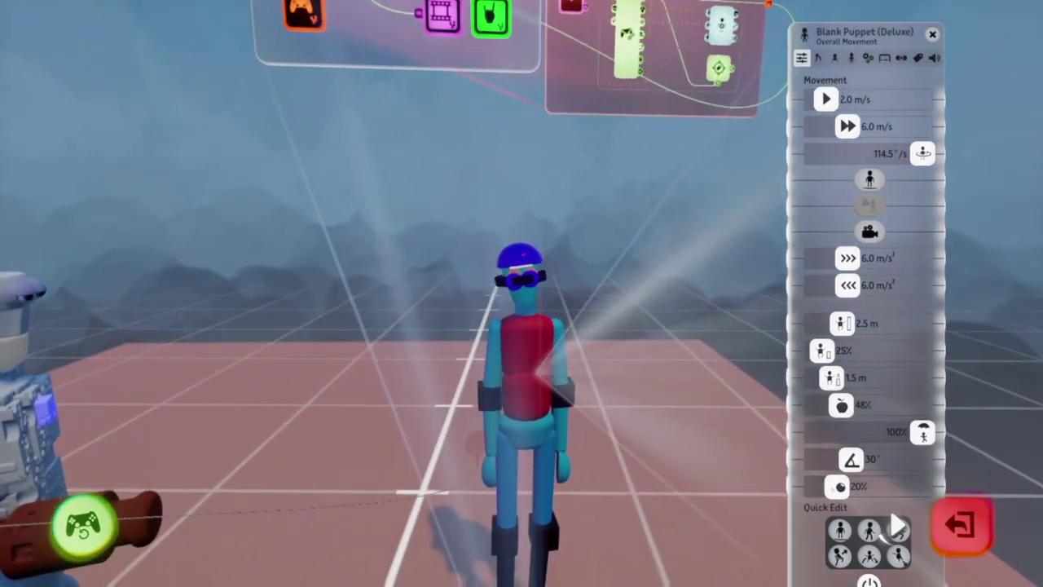
{"action": "key", "text": "space"}
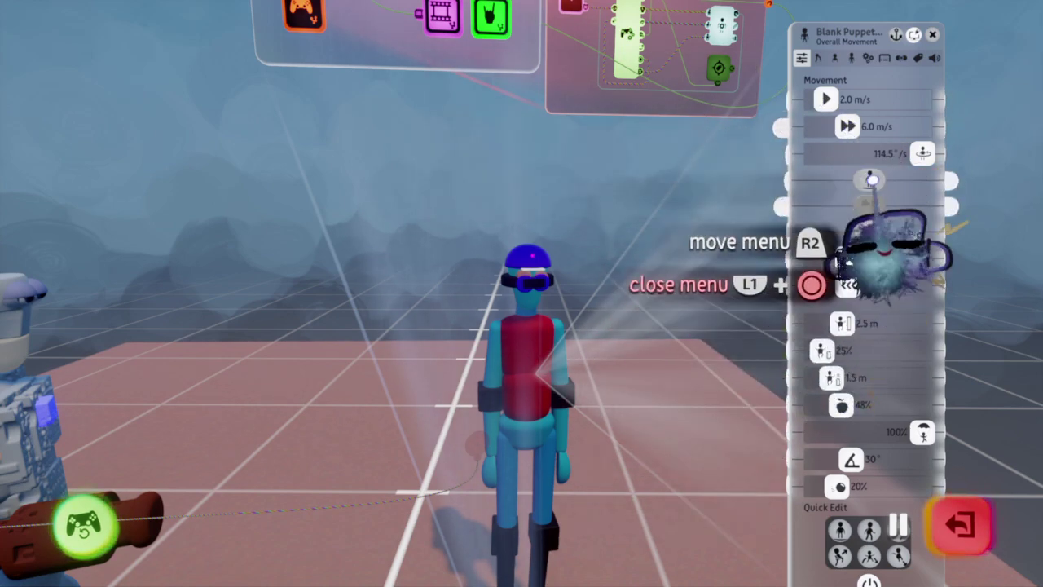
Review the puppet's lower body, upper body and behavior settings, and close its tweak settings
{"action": "left_click", "coordinate": [818, 58]}
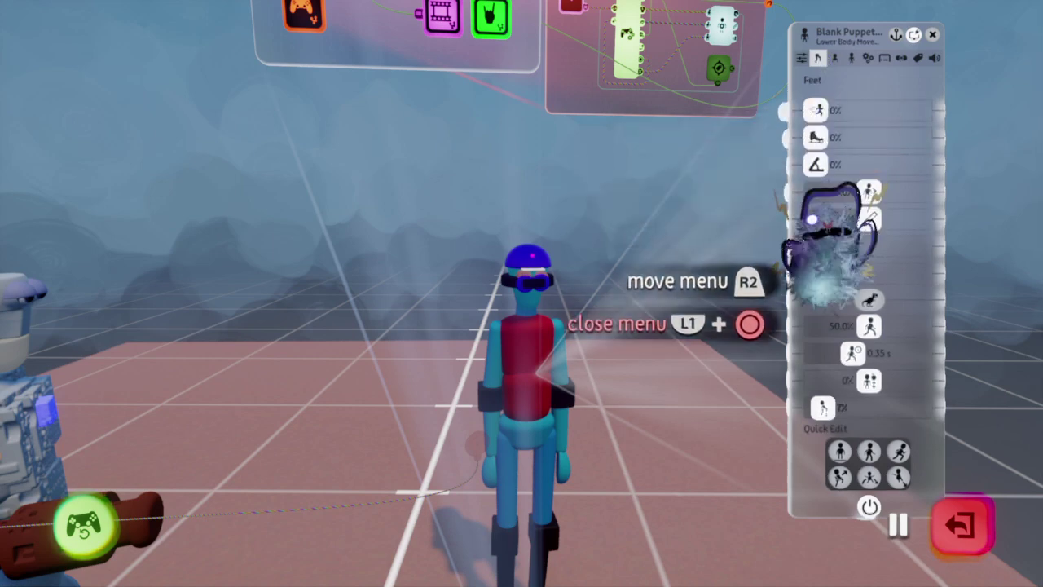
{"action": "key", "text": "Tab"}
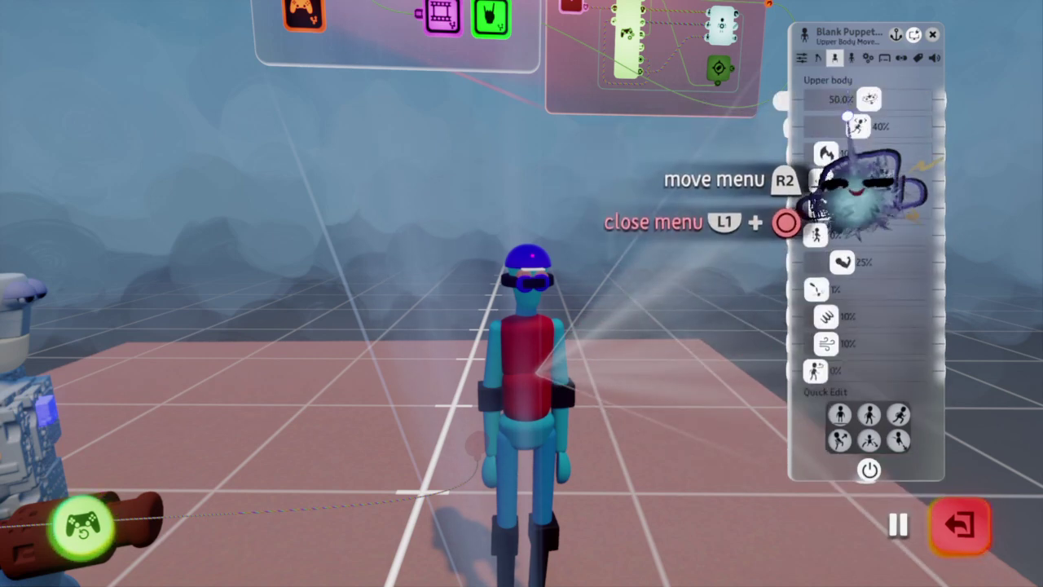
{"action": "key", "text": "Tab"}
{"action": "key", "text": "Tab"}
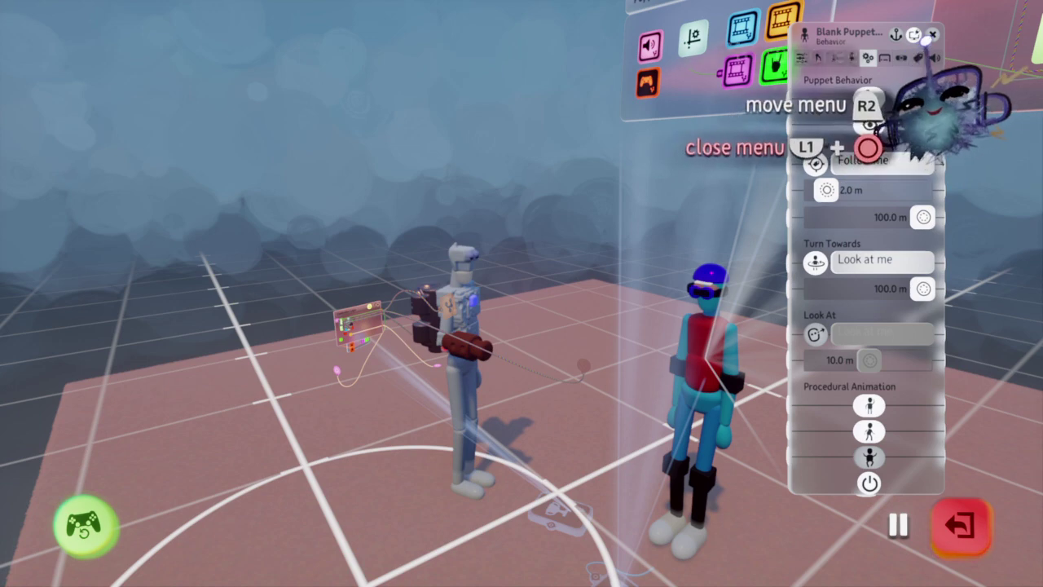
{"action": "left_click", "coordinate": [931, 35]}
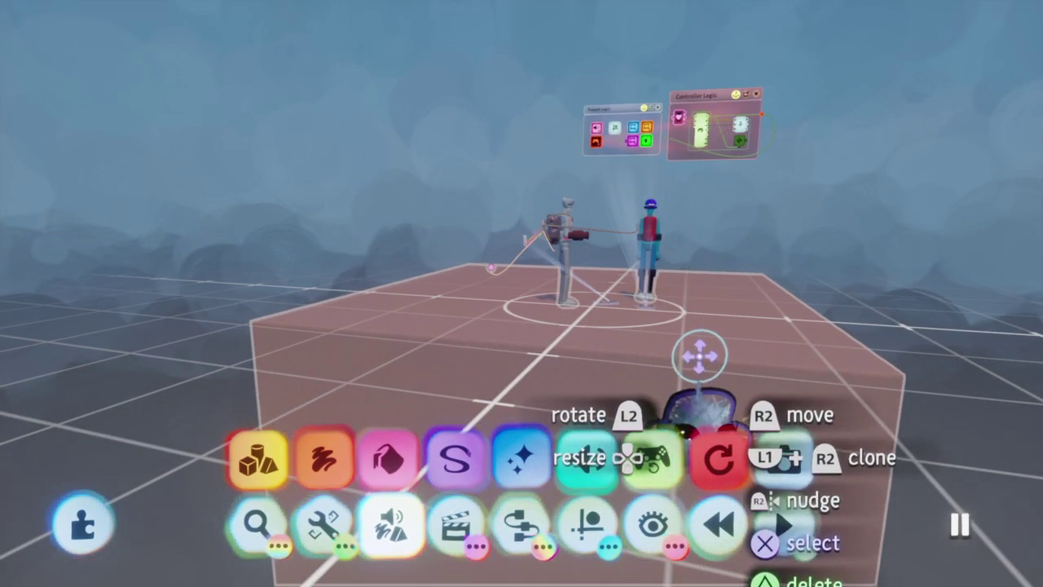
Clone the floor block and enlarge the copy to about 905% as wide ground around the original platform
{"action": "left_click_drag", "start_coordinate": [699, 356], "coordinate": [704, 373]}
{"action": "mouse_move", "coordinate": [693, 444]}
{"action": "left_mouse_down"}
{"action": "mouse_move", "coordinate": [729, 481]}
{"action": "mouse_move", "coordinate": [717, 500]}
{"action": "left_mouse_up"}
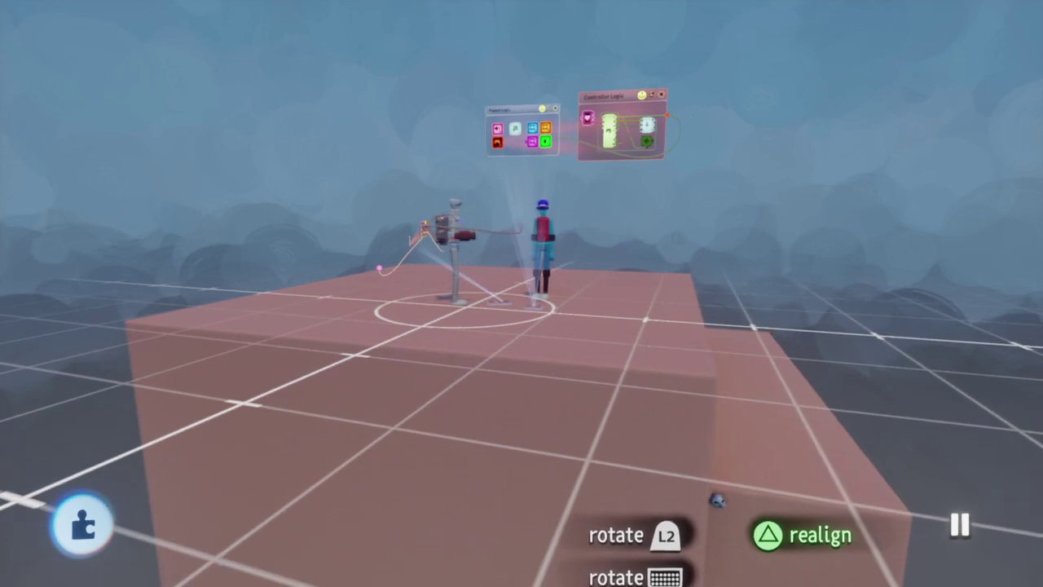
{"action": "left_click_drag", "start_coordinate": [724, 540], "coordinate": [665, 523]}
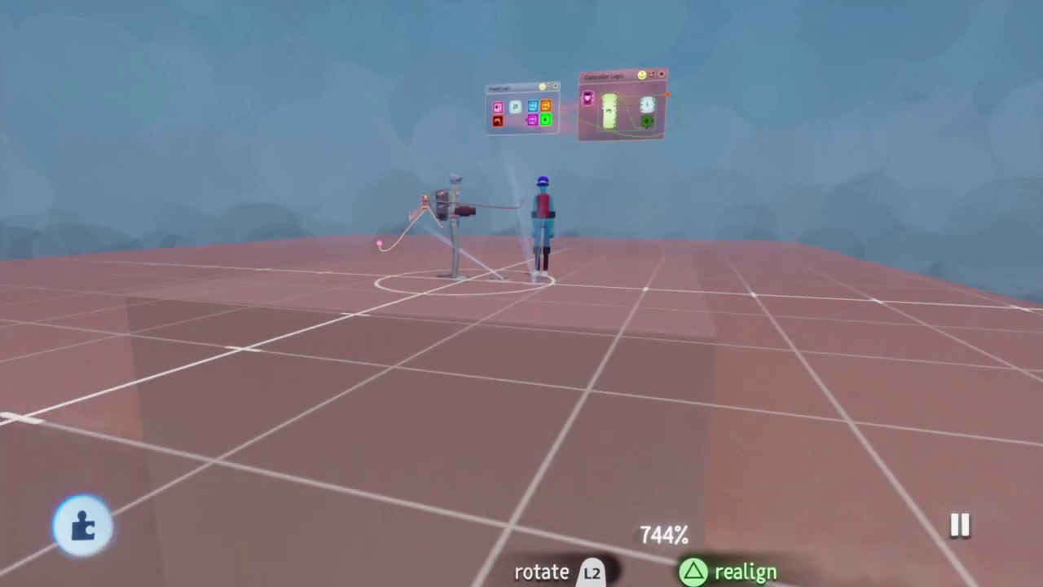
{"action": "left_click_drag", "start_coordinate": [664, 534], "coordinate": [659, 510]}
{"action": "scroll", "coordinate": [522, 293], "scroll_direction": "down", "scroll_amount": 5}
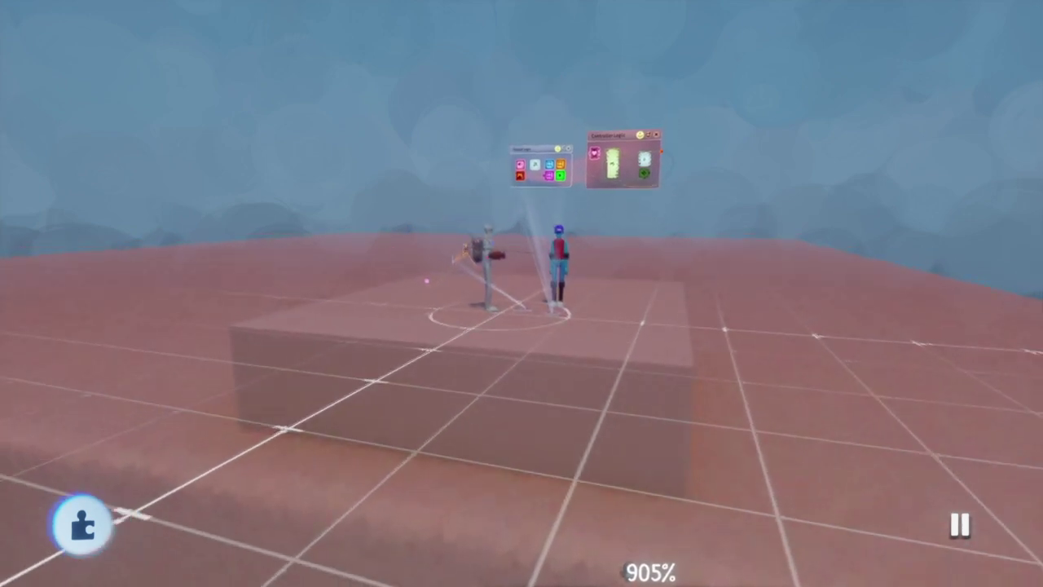
{"action": "left_click_drag", "start_coordinate": [652, 582], "coordinate": [617, 435]}
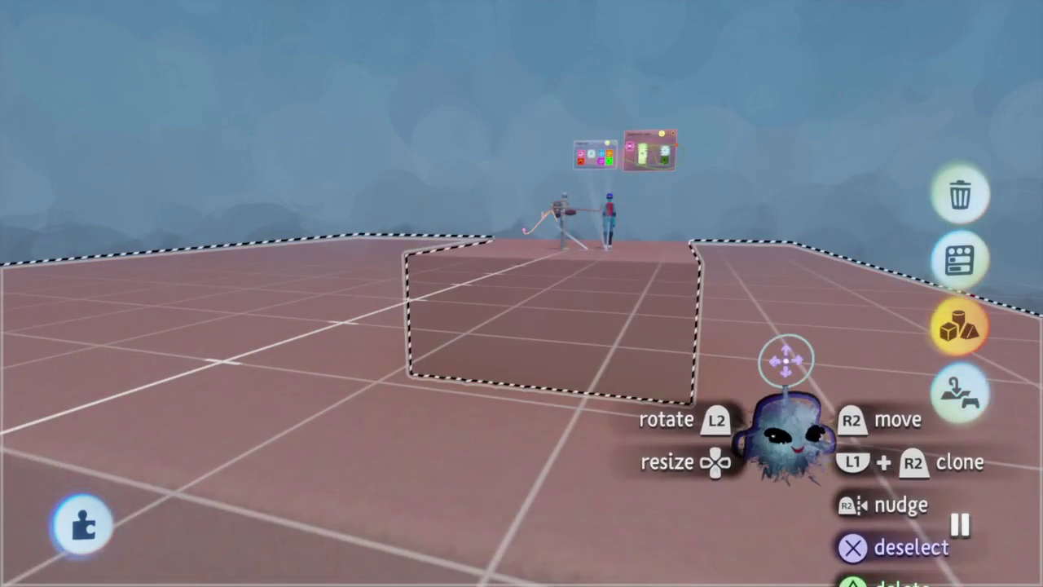
Tint the enlarged ground sculpture pure red with the tint strength at 100%
{"action": "left_click", "coordinate": [958, 258]}
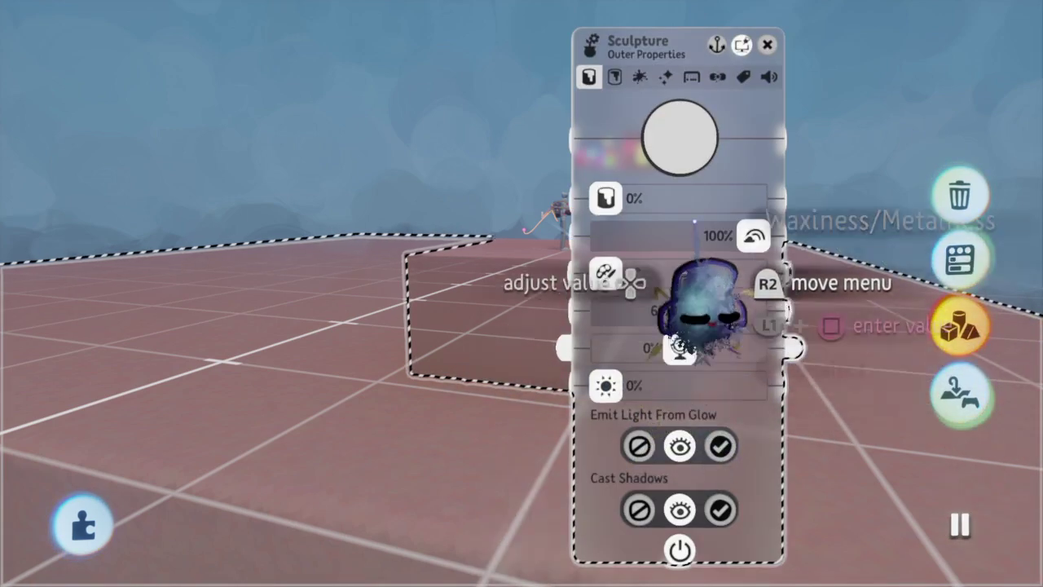
{"action": "left_click", "coordinate": [680, 137]}
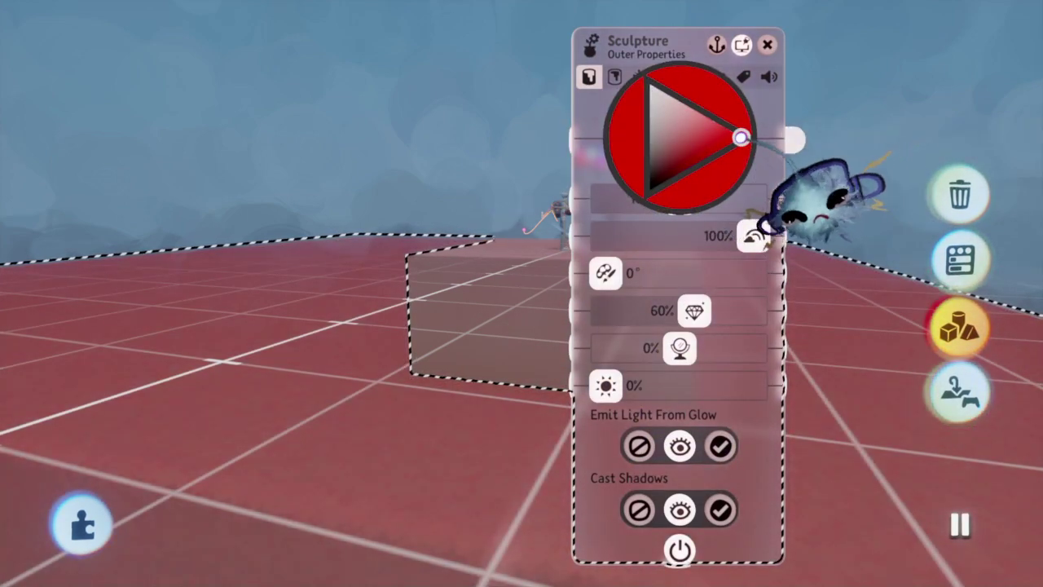
{"action": "left_click_drag", "start_coordinate": [741, 137], "coordinate": [741, 137]}
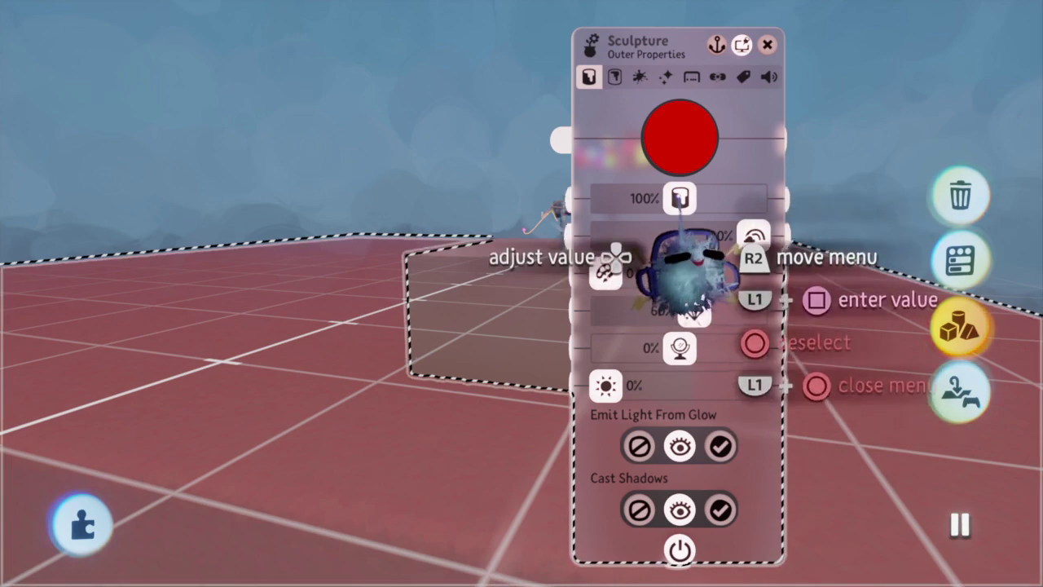
Set the red ground sculpture's tint strength to 142% and its circles effect to 6.0%, waves to 10.5% and cup to 6.0%
{"action": "left_click", "coordinate": [640, 77]}
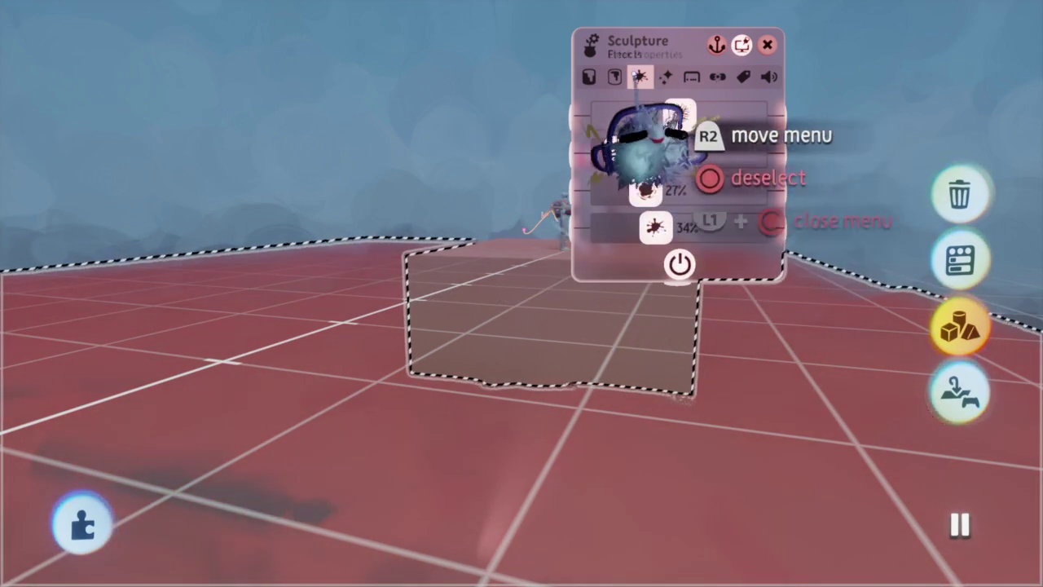
{"action": "key", "text": "Left"}
{"action": "key", "text": "Left"}
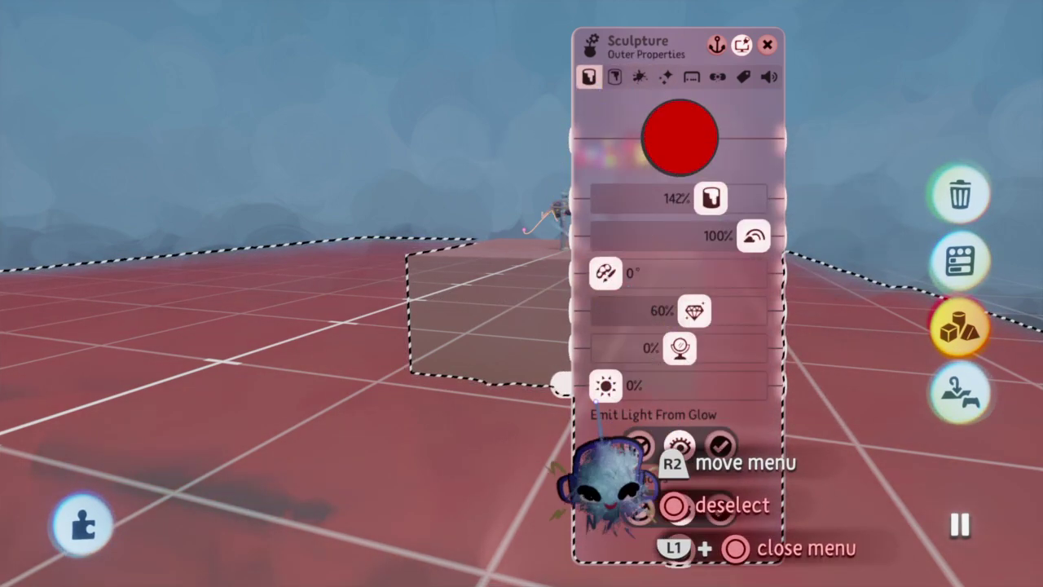
{"action": "left_click_drag", "start_coordinate": [605, 386], "coordinate": [611, 386]}
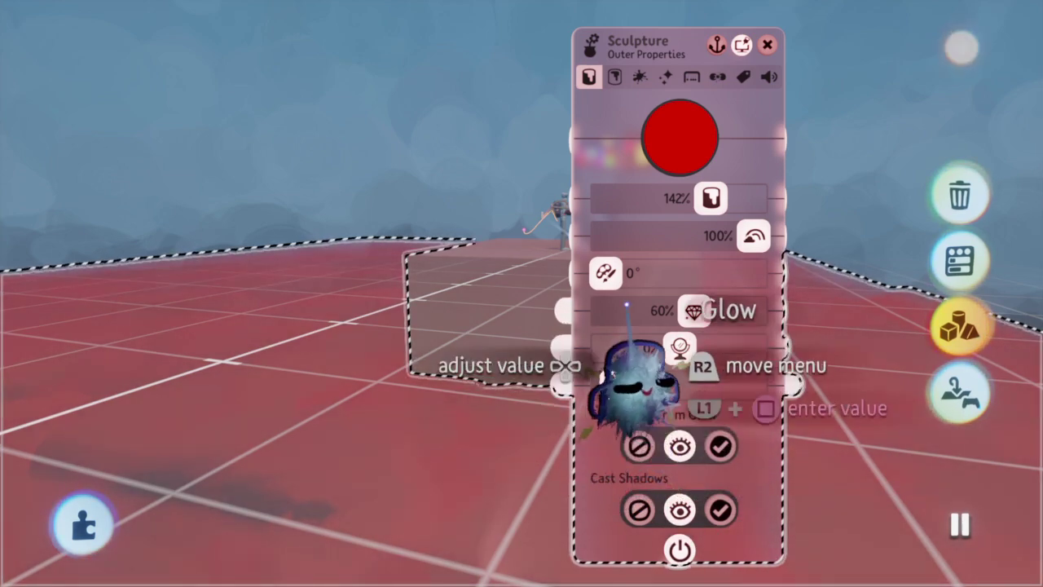
{"action": "left_click", "coordinate": [640, 76]}
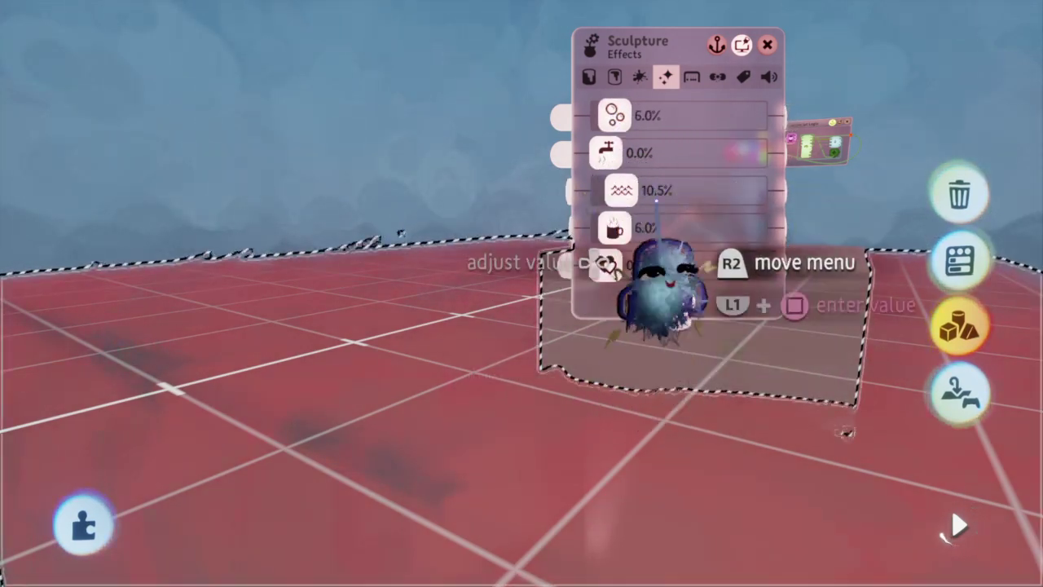
{"action": "left_click", "coordinate": [767, 45]}
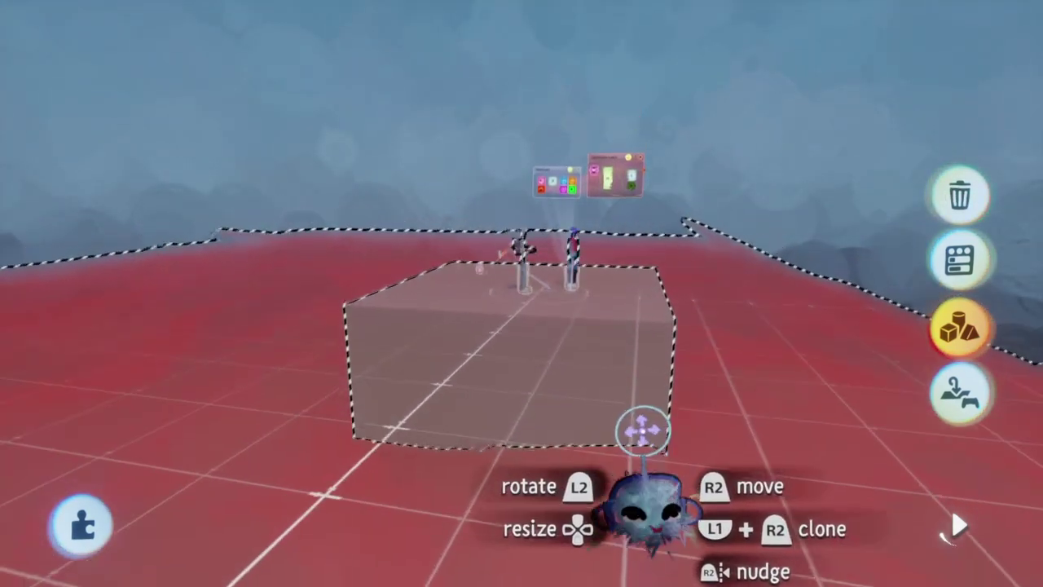
Reposition the floor pieces so the pale platform stands only slightly above the surrounding red ground
{"action": "key", "text": "Escape"}
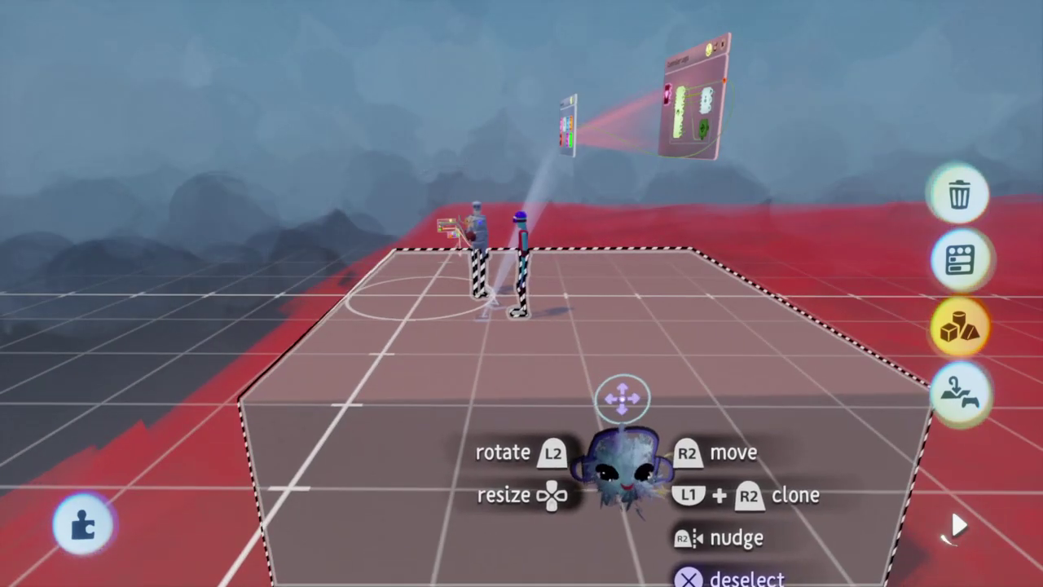
{"action": "mouse_move", "coordinate": [642, 401]}
{"action": "left_mouse_down"}
{"action": "mouse_move", "coordinate": [871, 374]}
{"action": "mouse_move", "coordinate": [860, 370]}
{"action": "left_mouse_up"}
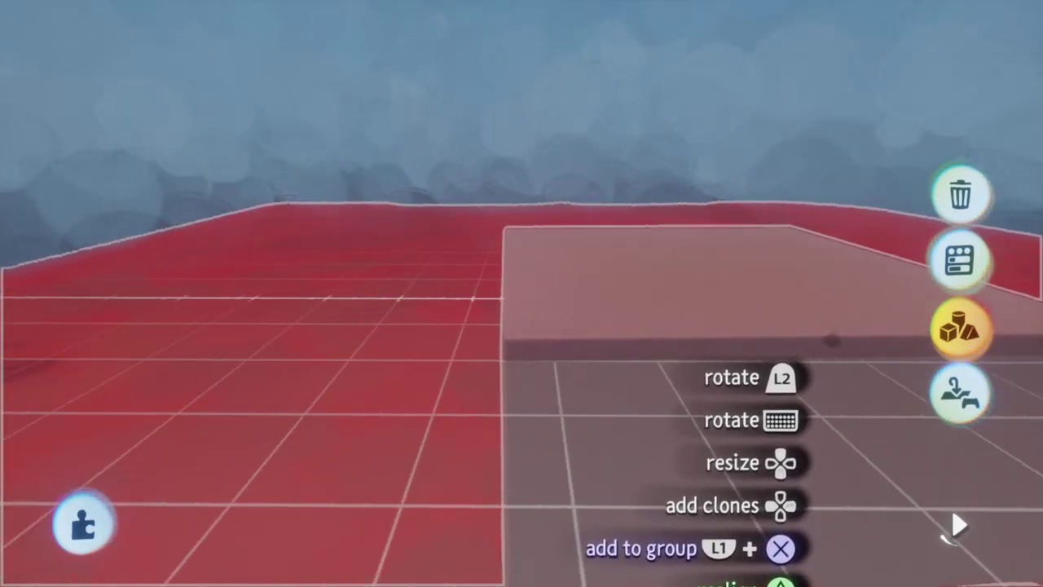
{"action": "left_click_drag", "start_coordinate": [834, 341], "coordinate": [794, 377]}
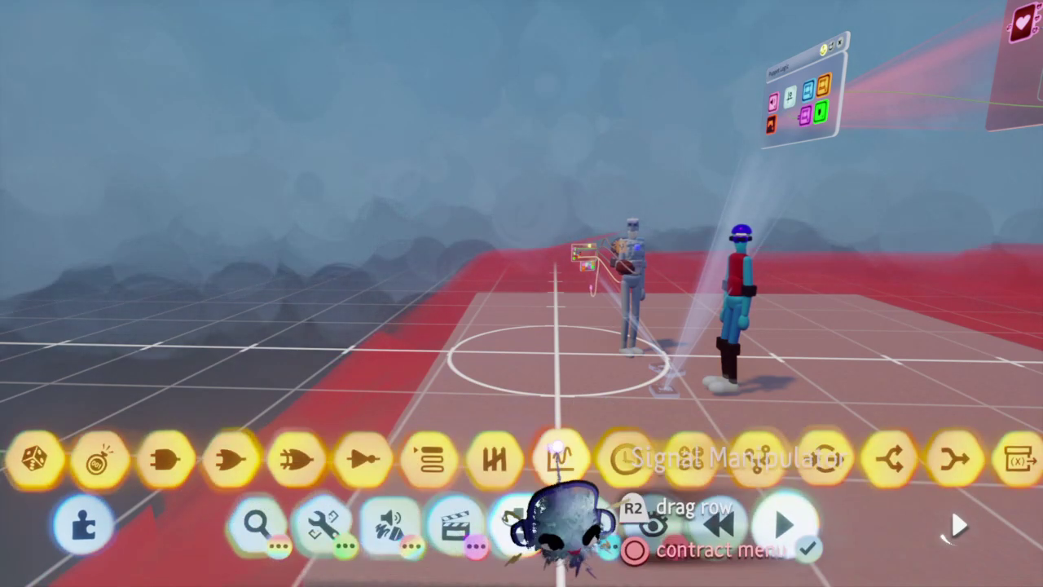
Stamp a microchip enlarged to about 279% beside the platform's center circle and rename it Portal Logic2311
{"action": "left_click", "coordinate": [759, 460]}
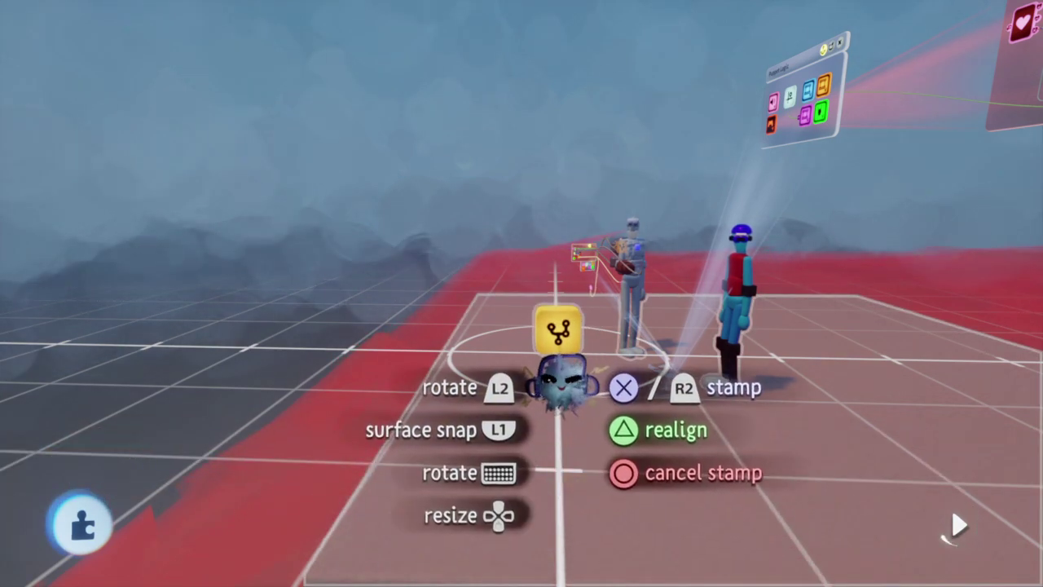
{"action": "key", "text": "Up"}
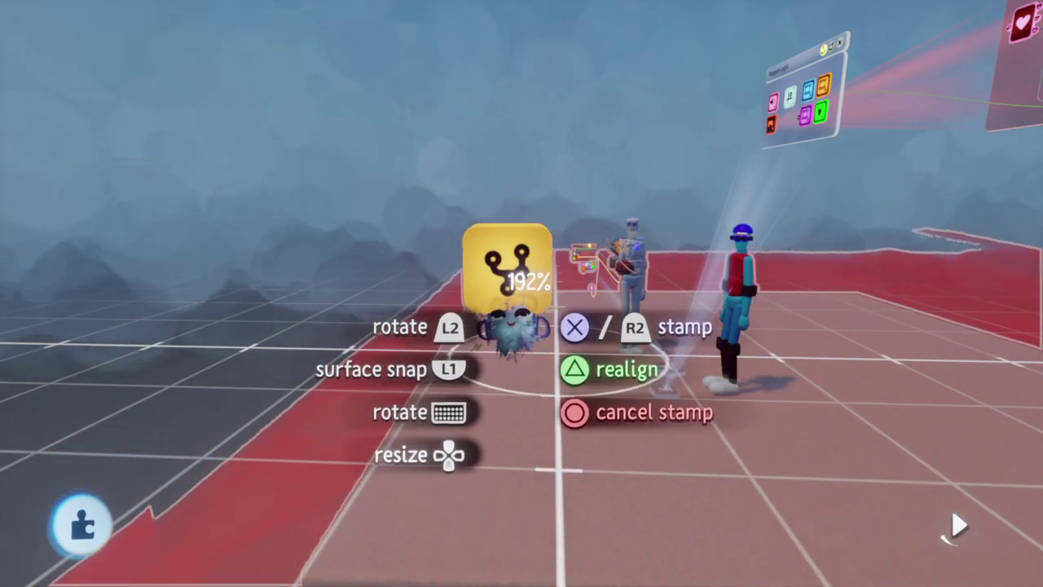
{"action": "key", "text": "Up"}
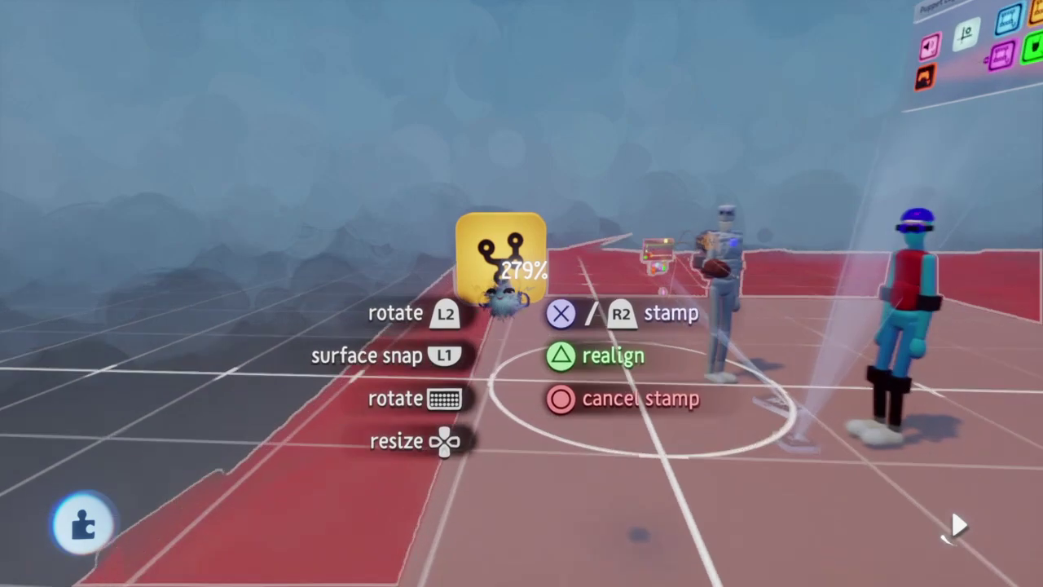
{"action": "left_click", "coordinate": [518, 277]}
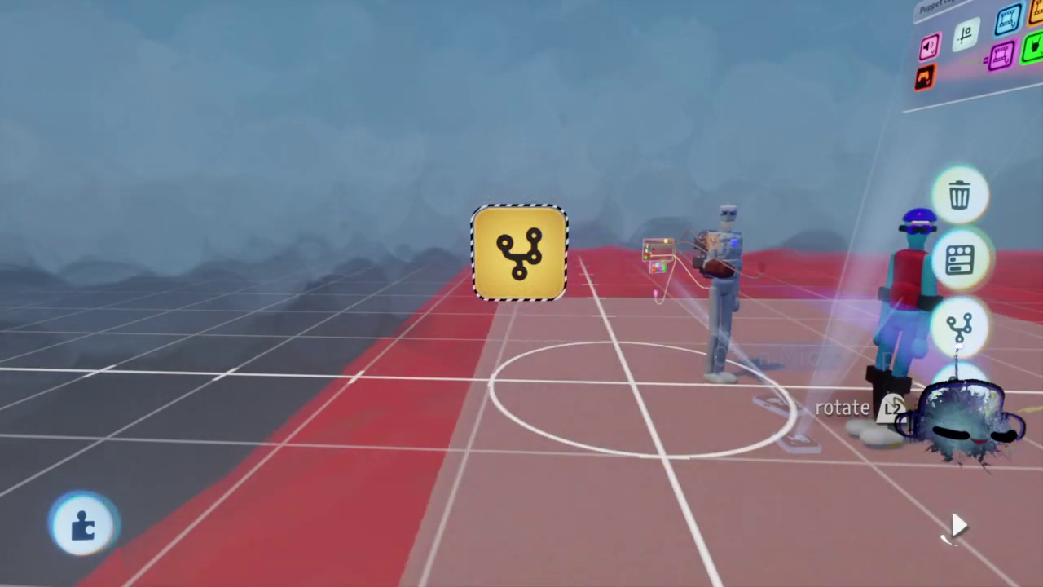
{"action": "left_click", "coordinate": [959, 379]}
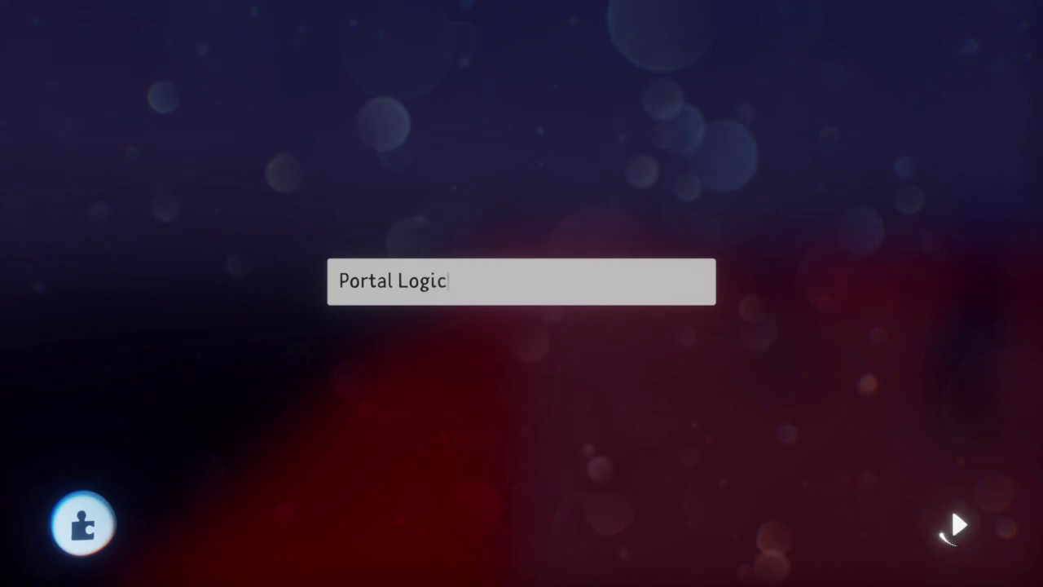
{"action": "type", "text": "1"}
{"action": "key", "text": "Return"}
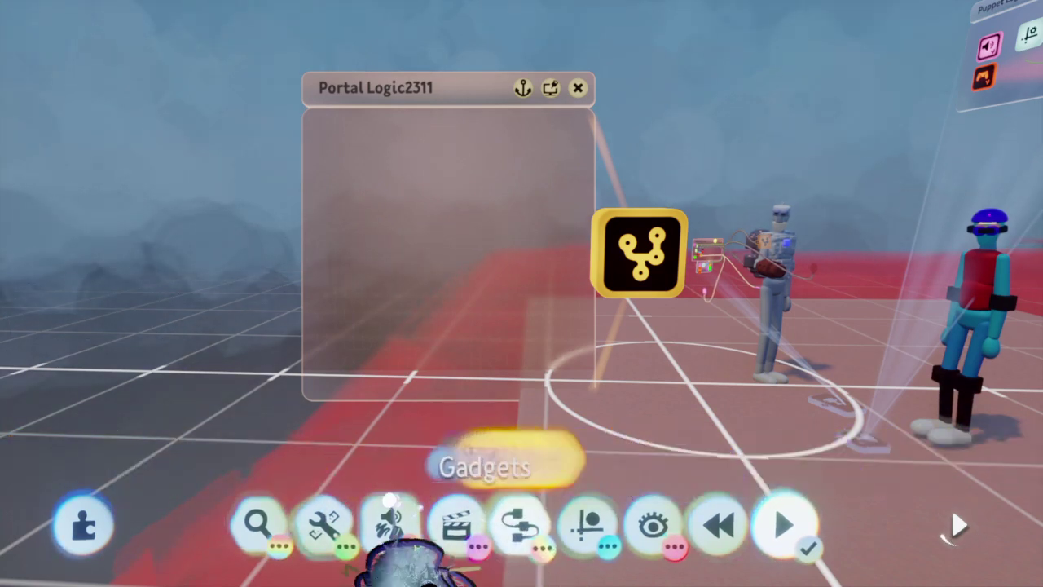
Add a Trigger Zone to the Portal Logic2311 microchip and place its small spherical zone above the center circle
{"action": "left_click_drag", "start_coordinate": [332, 473], "coordinate": [599, 464]}
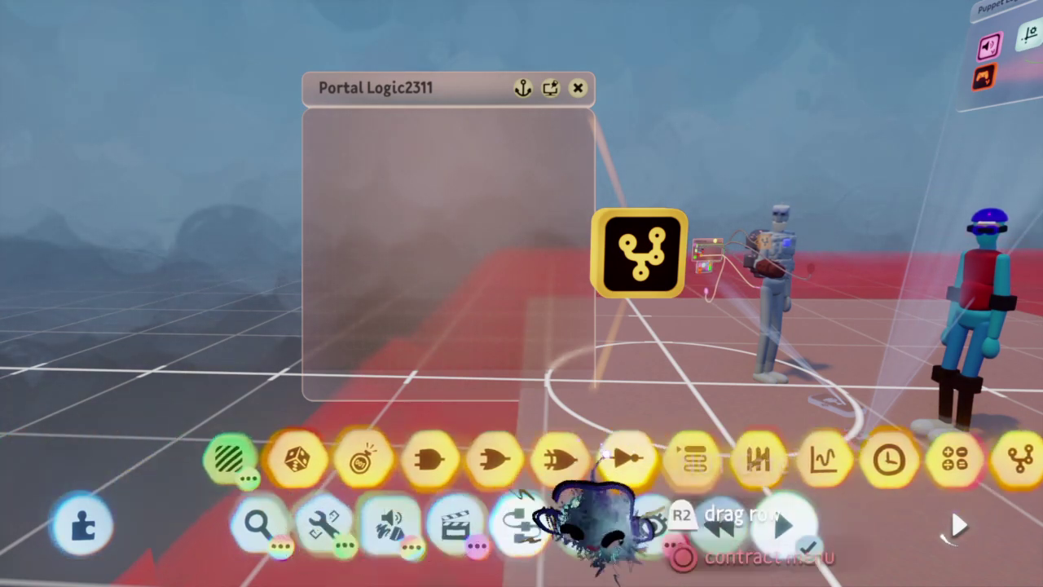
{"action": "left_click", "coordinate": [290, 461]}
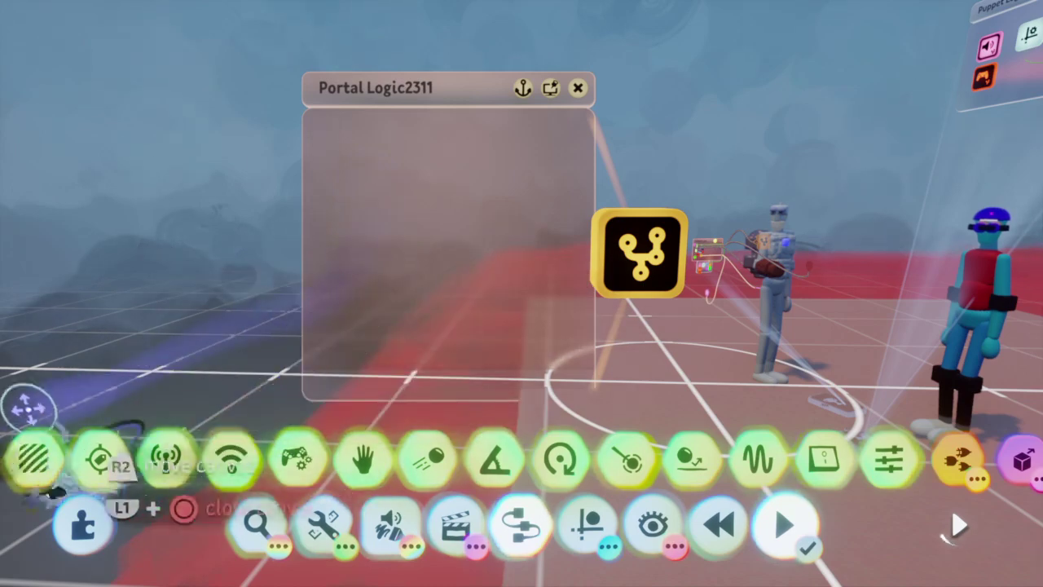
{"action": "left_click", "coordinate": [44, 453]}
{"action": "left_click", "coordinate": [101, 481]}
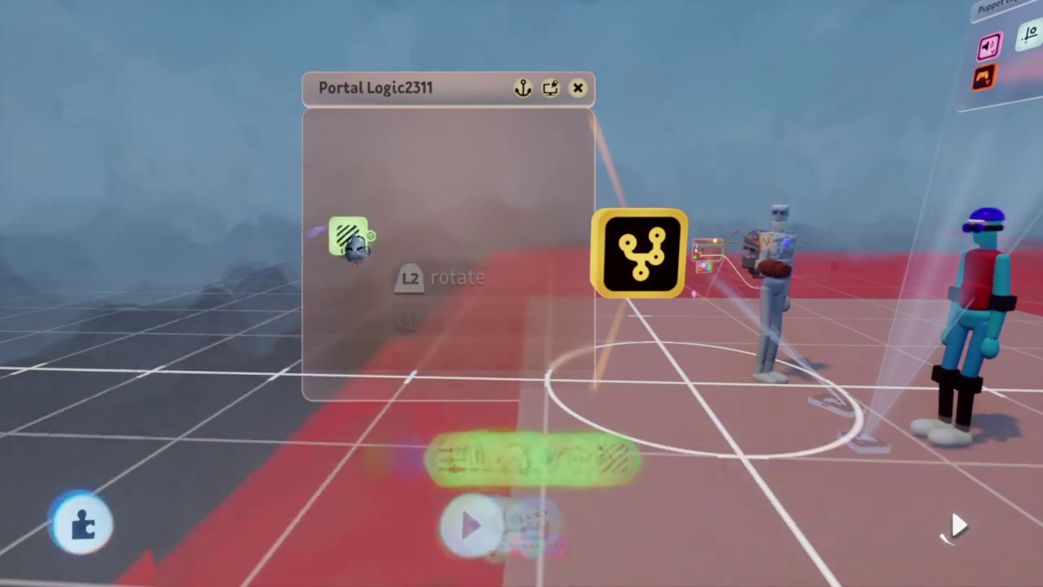
{"action": "left_click", "coordinate": [359, 244]}
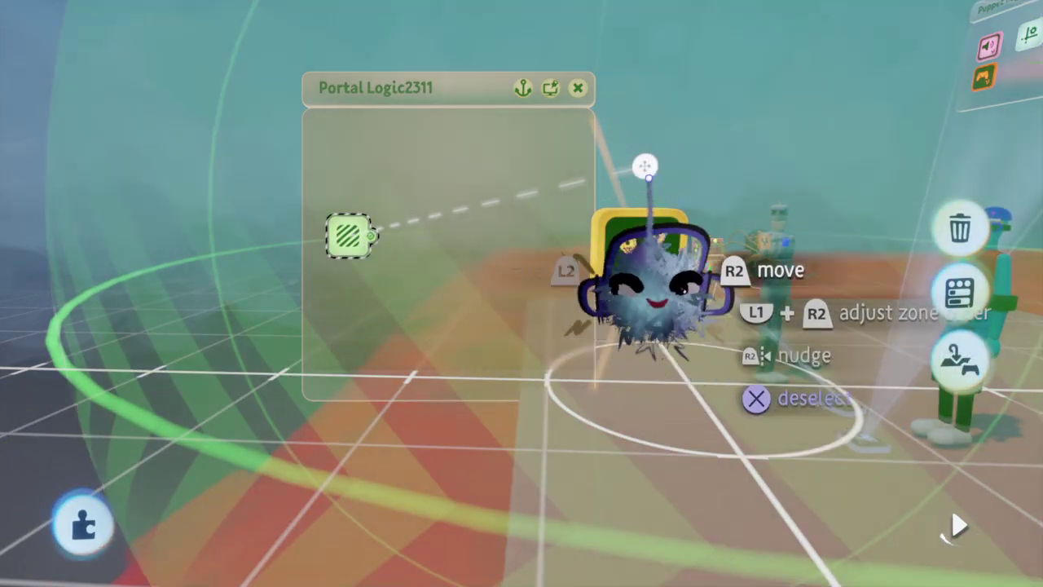
{"action": "left_click_drag", "start_coordinate": [644, 167], "coordinate": [604, 313]}
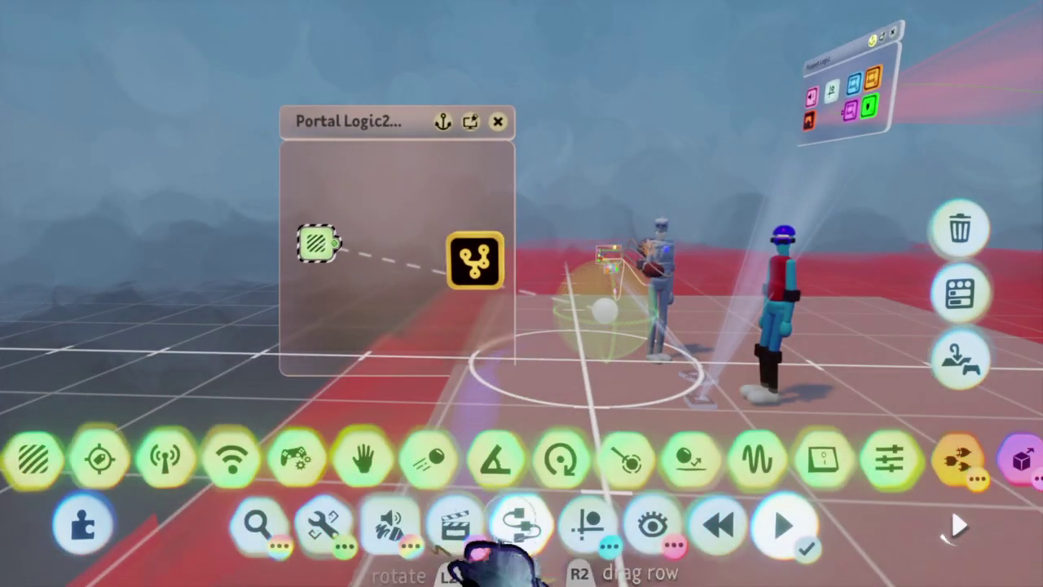
Add a Doorway gadget from the Gameplay Gear inside the Portal Logic2311 microchip
{"action": "left_click_drag", "start_coordinate": [575, 451], "coordinate": [330, 453]}
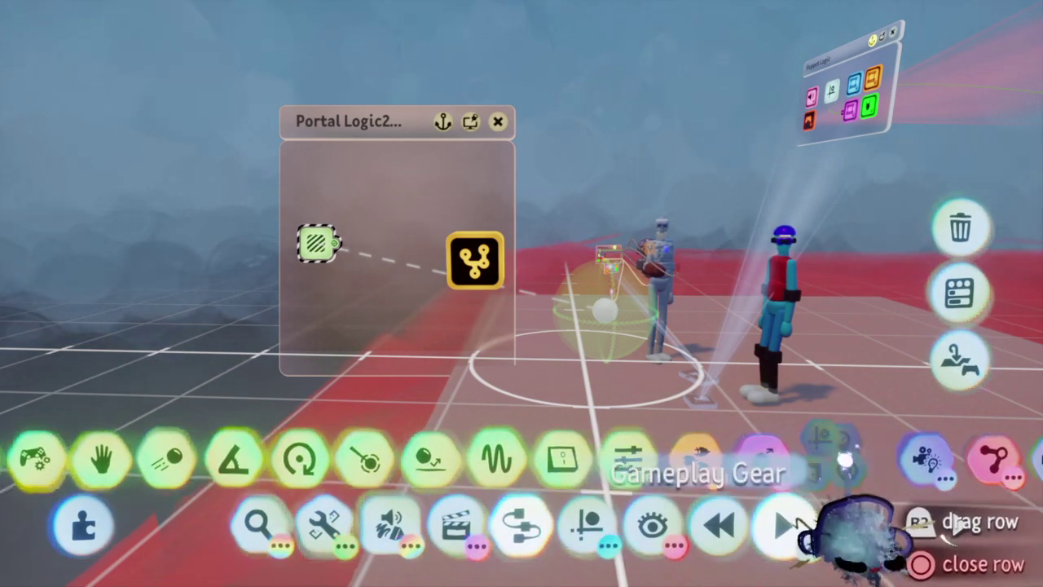
{"action": "left_click", "coordinate": [847, 497]}
{"action": "left_click", "coordinate": [570, 530]}
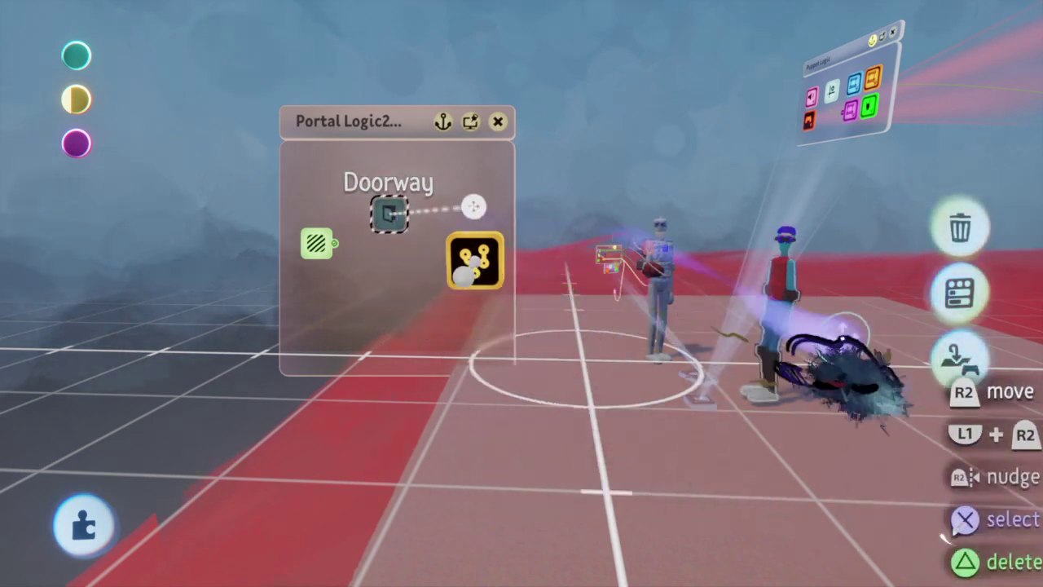
Set the Doorway's wipe style to the plain-screen wipe and arrange its settings so the power input is reachable
{"action": "left_click", "coordinate": [961, 291]}
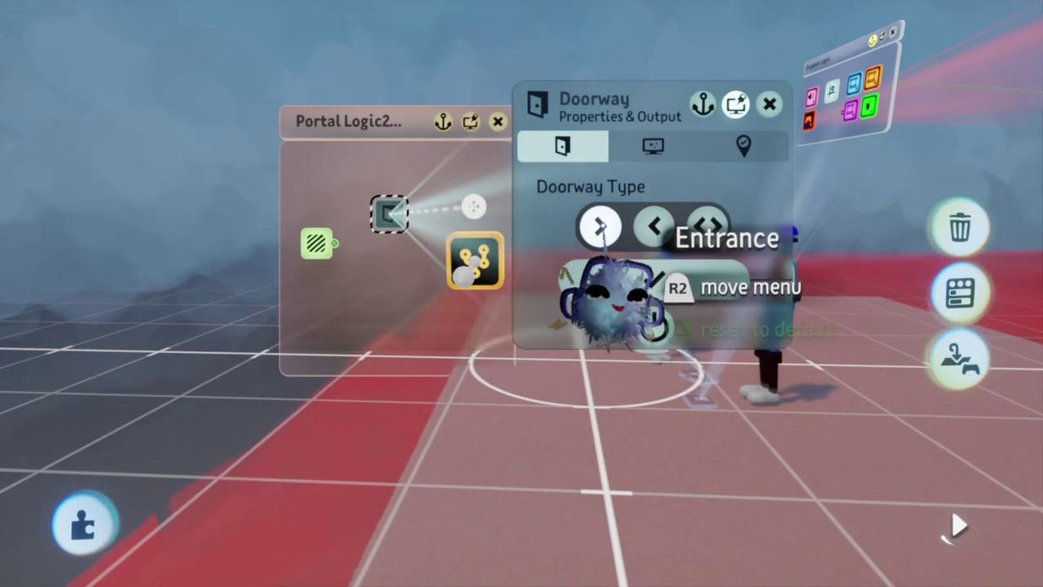
{"action": "left_click", "coordinate": [652, 145]}
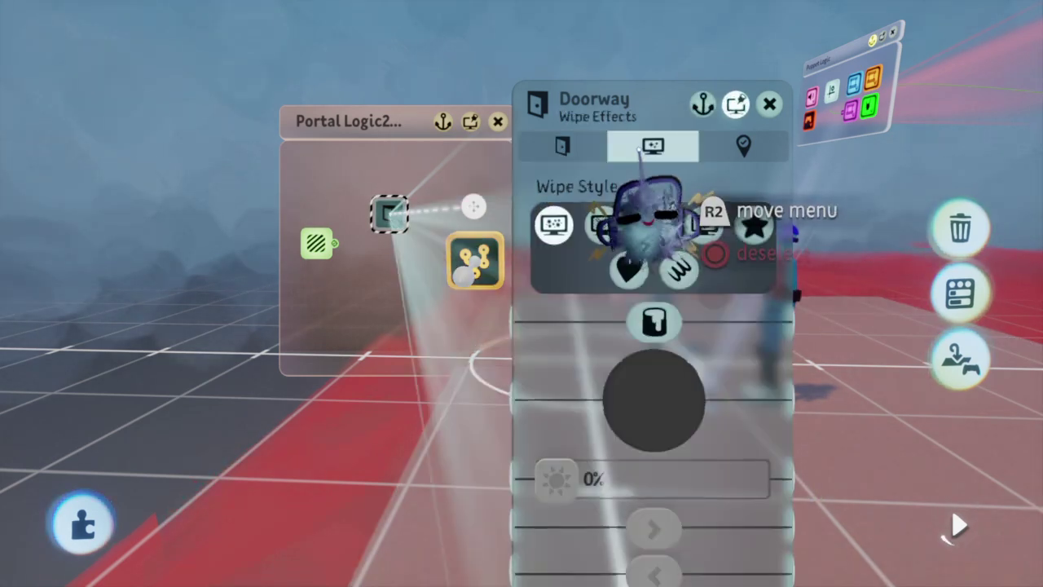
{"action": "left_click", "coordinate": [603, 225]}
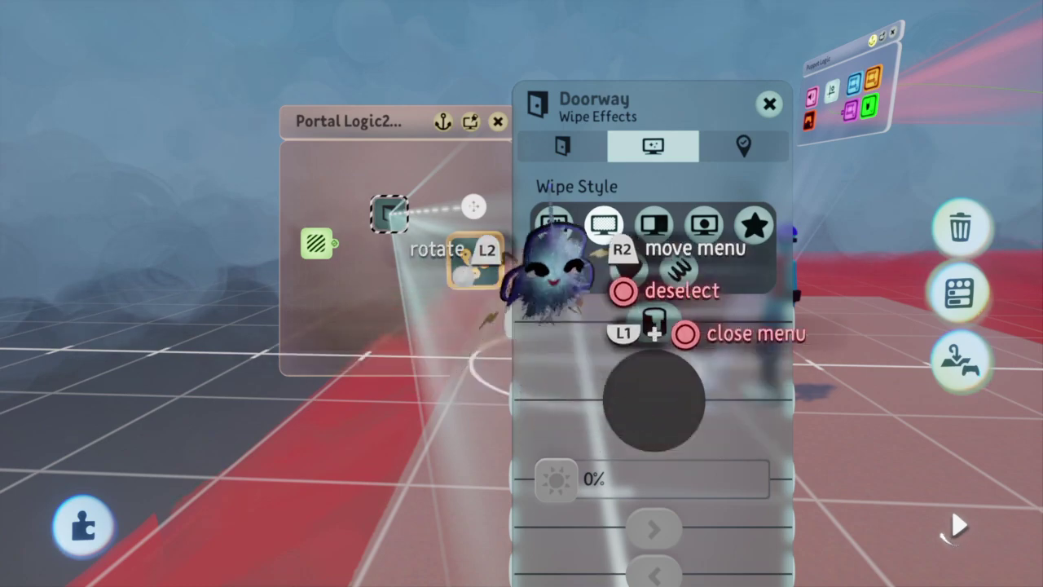
{"action": "mouse_move", "coordinate": [584, 183]}
{"action": "left_mouse_down"}
{"action": "mouse_move", "coordinate": [615, 69]}
{"action": "mouse_move", "coordinate": [620, 0]}
{"action": "mouse_move", "coordinate": [599, 48]}
{"action": "mouse_move", "coordinate": [596, 167]}
{"action": "left_mouse_up"}
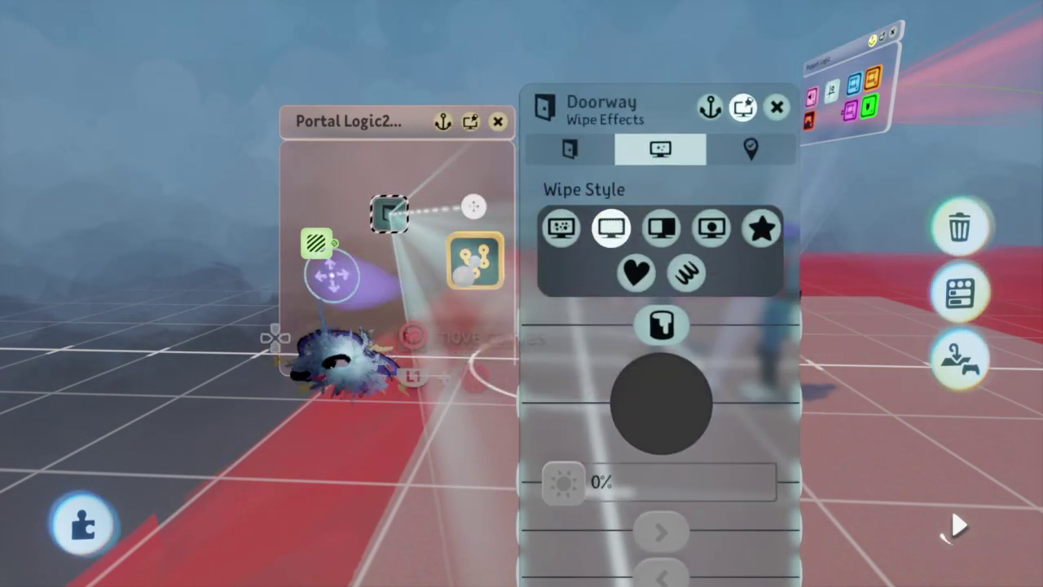
{"action": "middle_click_drag", "start_coordinate": [349, 249], "coordinate": [399, 242]}
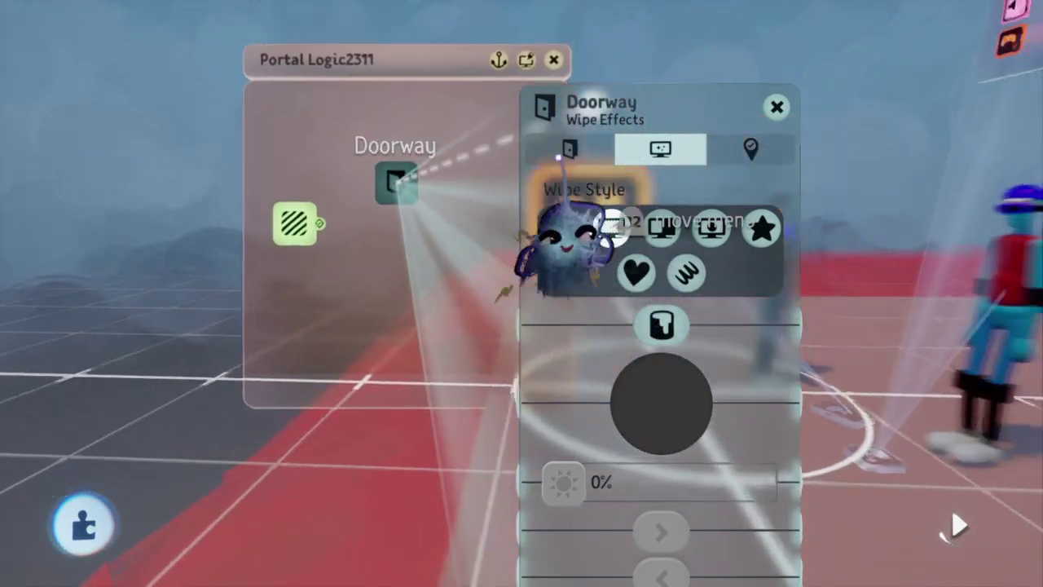
{"action": "left_click_drag", "start_coordinate": [598, 169], "coordinate": [585, 67]}
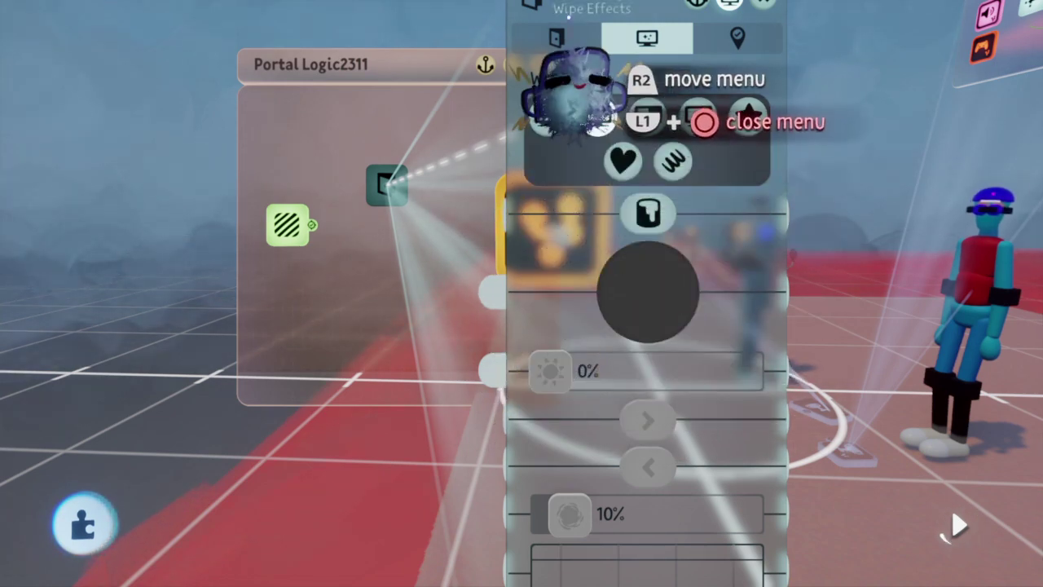
{"action": "left_click_drag", "start_coordinate": [566, 15], "coordinate": [564, 46]}
Wire the Trigger Zone's Detected output to the Doorway's power input and close the Doorway settings
{"action": "left_click", "coordinate": [312, 225]}
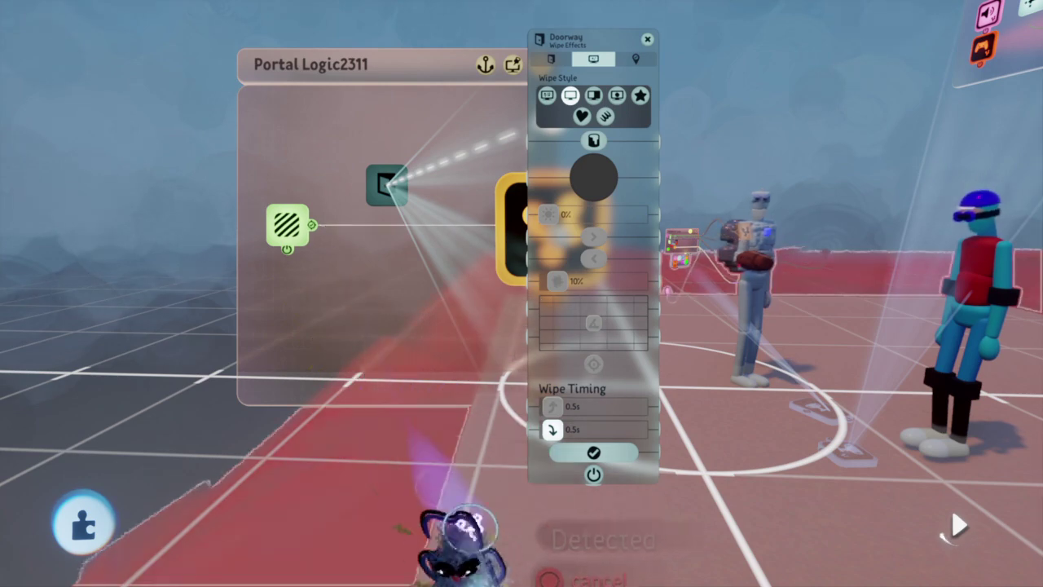
{"action": "left_click", "coordinate": [593, 474]}
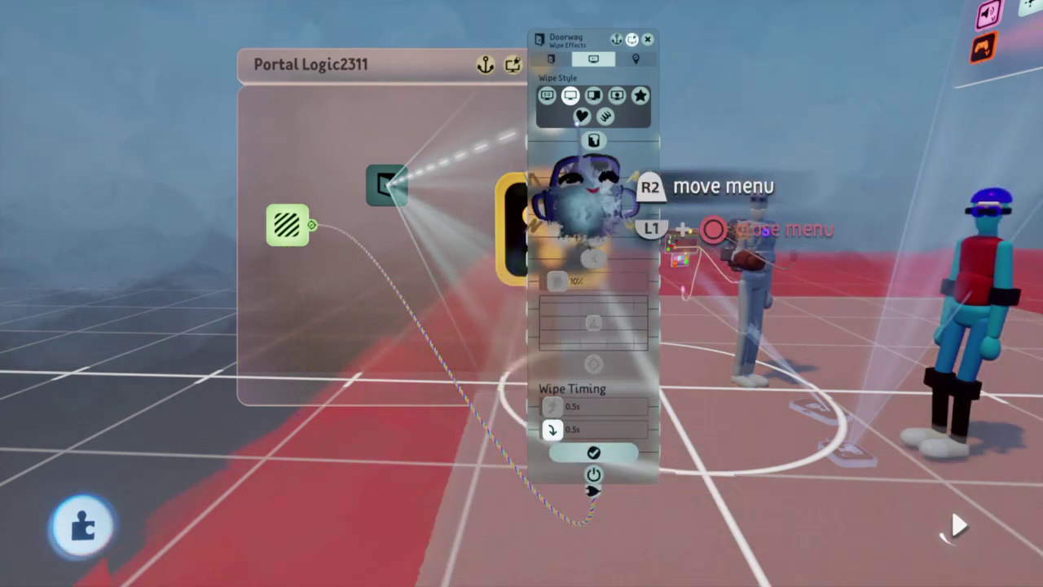
{"action": "left_click", "coordinate": [647, 41]}
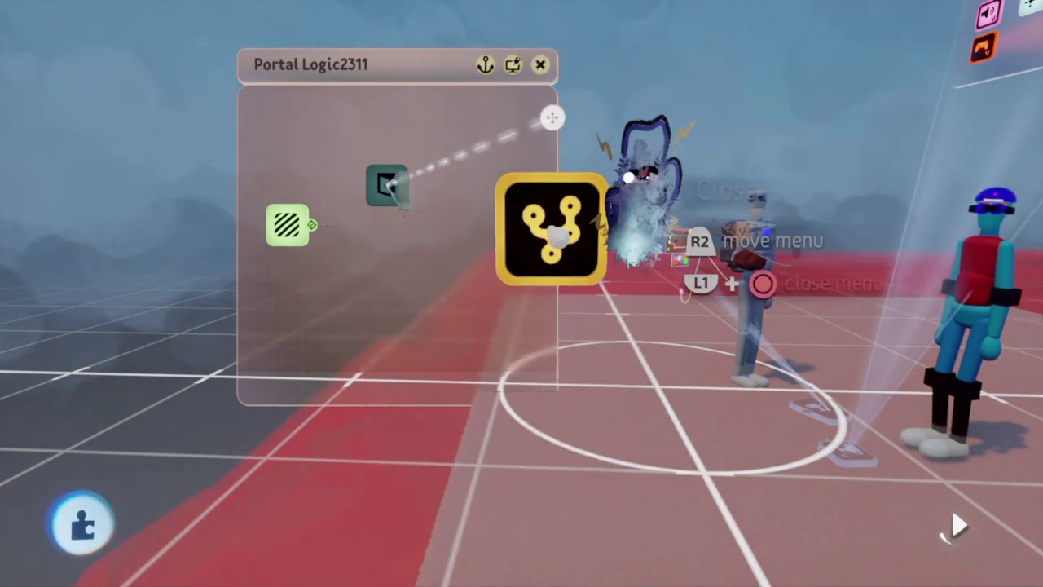
Give the Portal Logic2311 microchip the rocket custom icon and move it to the platform's far corner
{"action": "left_click_drag", "start_coordinate": [519, 396], "coordinate": [549, 280]}
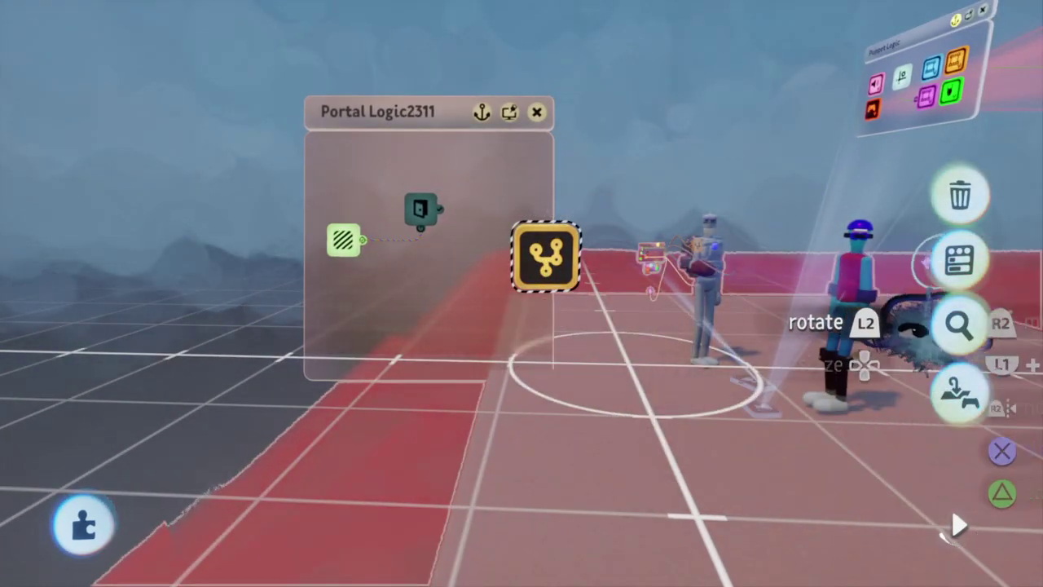
{"action": "left_click", "coordinate": [959, 259]}
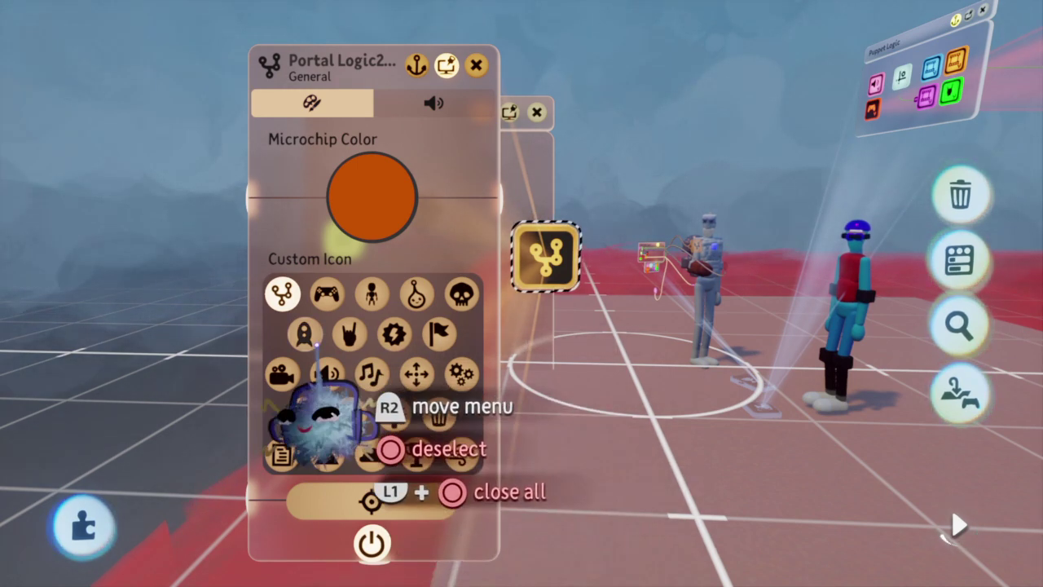
{"action": "left_click", "coordinate": [304, 332]}
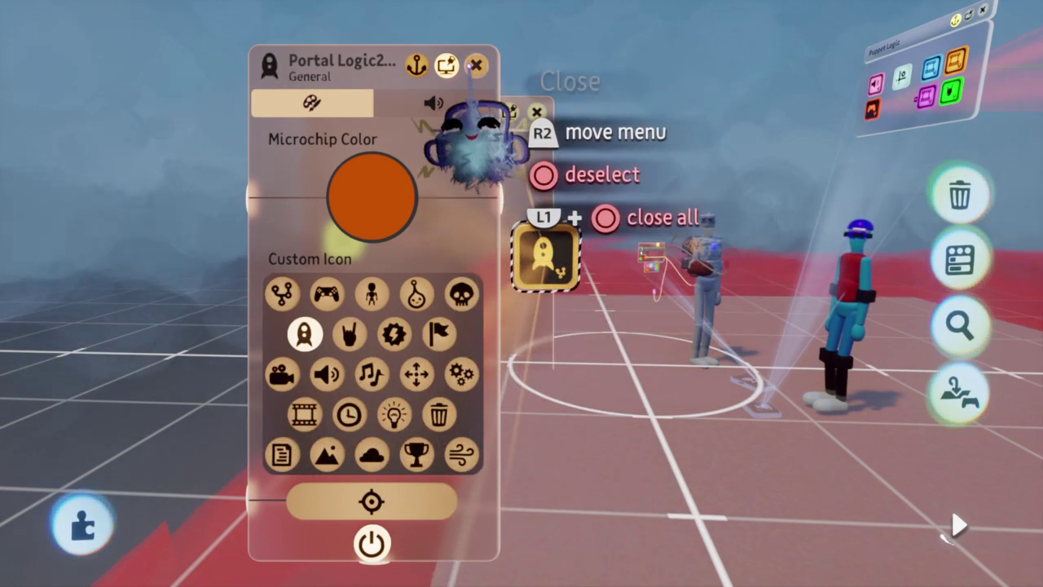
{"action": "left_click", "coordinate": [476, 65]}
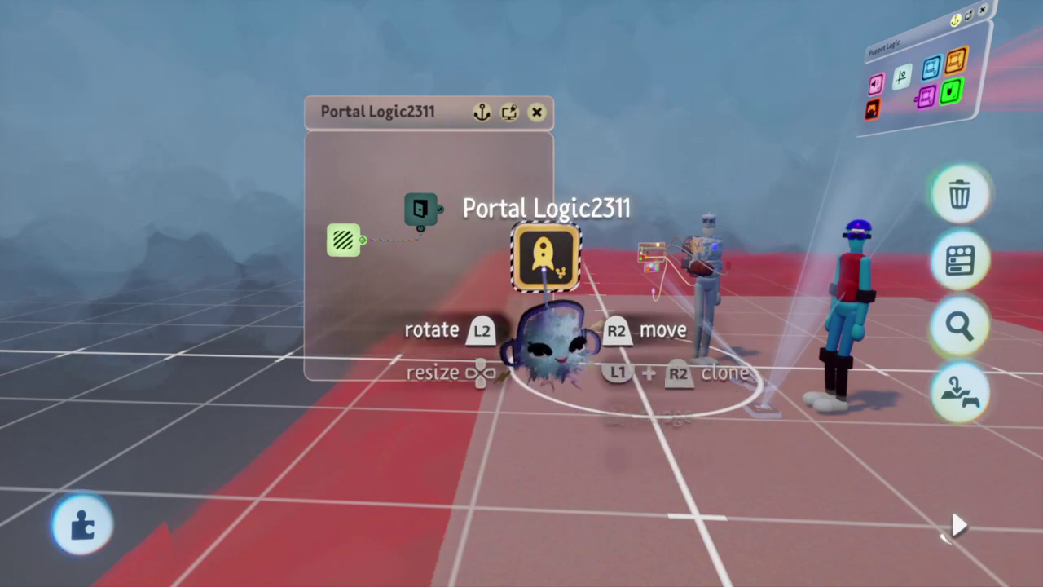
{"action": "left_click_drag", "start_coordinate": [544, 338], "coordinate": [683, 285]}
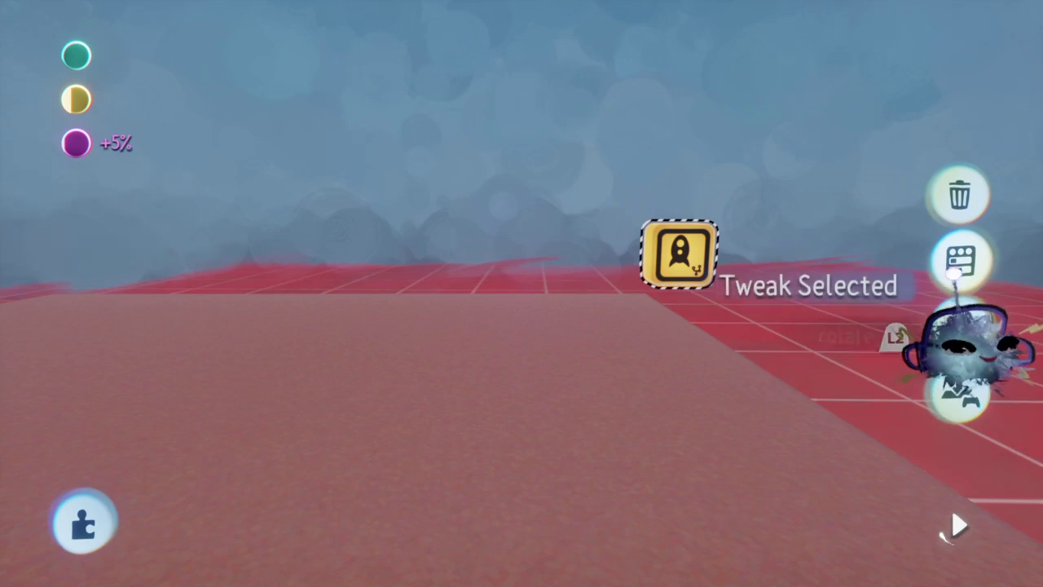
Open the Portal Logic2311 microchip's canvas and position it above the platform near the chip
{"action": "left_click", "coordinate": [949, 317]}
{"action": "left_click_drag", "start_coordinate": [668, 310], "coordinate": [540, 196]}
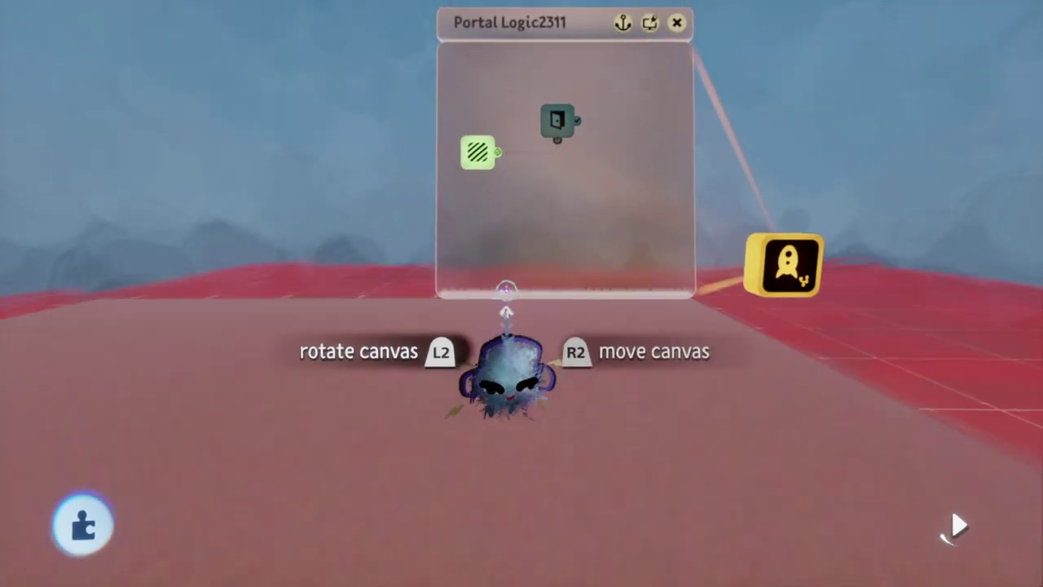
{"action": "key", "text": "square"}
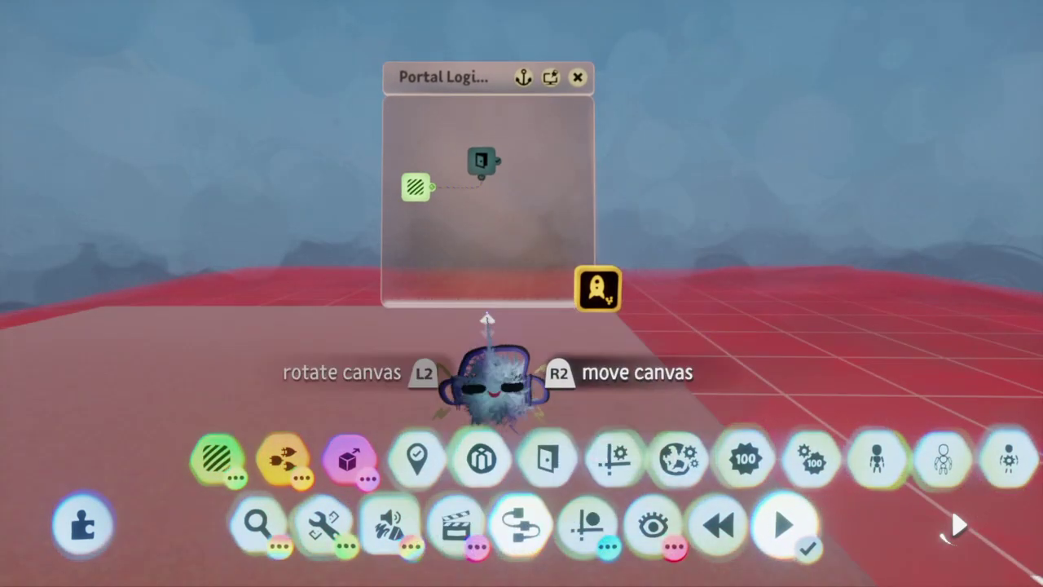
Set the Doorway's type to "<" and its wipe style to the circle wipe, and close its settings
{"action": "left_click", "coordinate": [482, 161]}
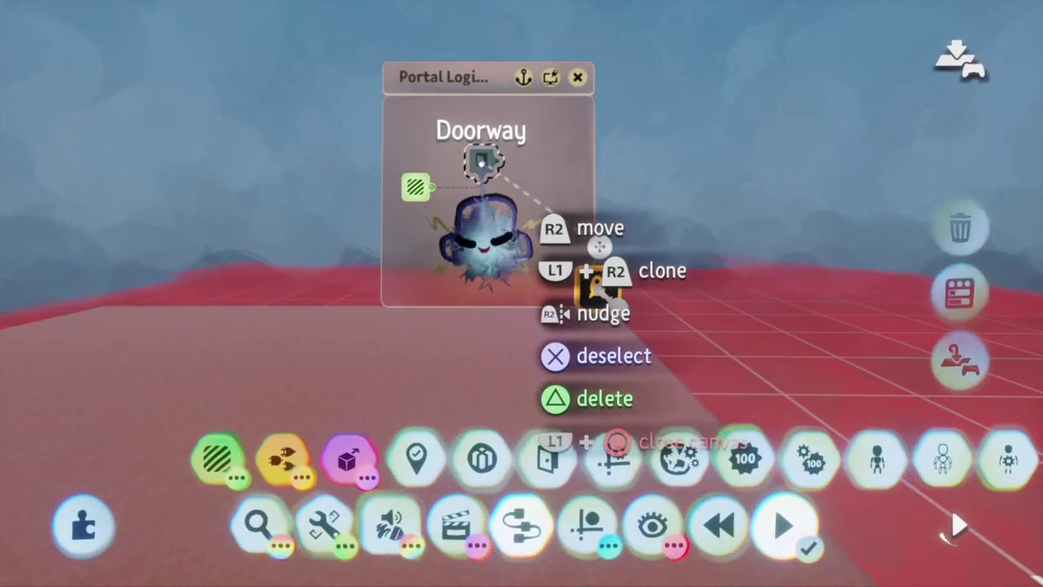
{"action": "left_click", "coordinate": [960, 291]}
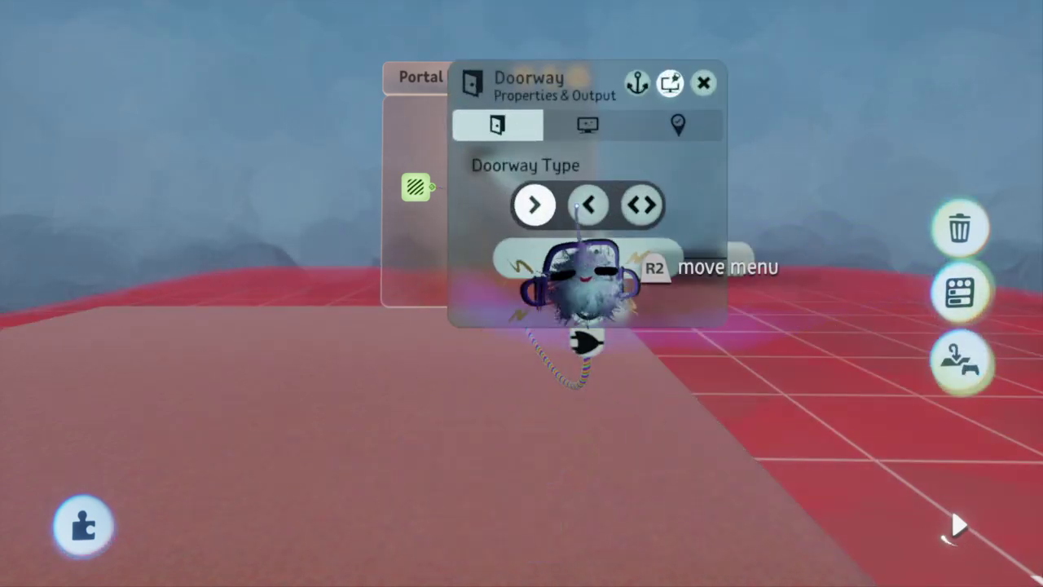
{"action": "left_click", "coordinate": [588, 124]}
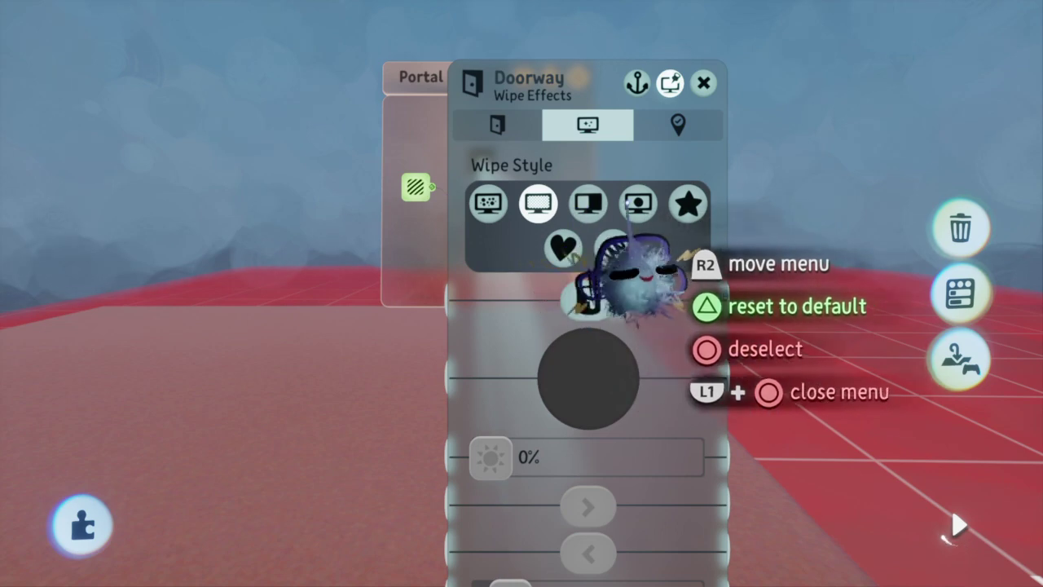
{"action": "left_click", "coordinate": [638, 204]}
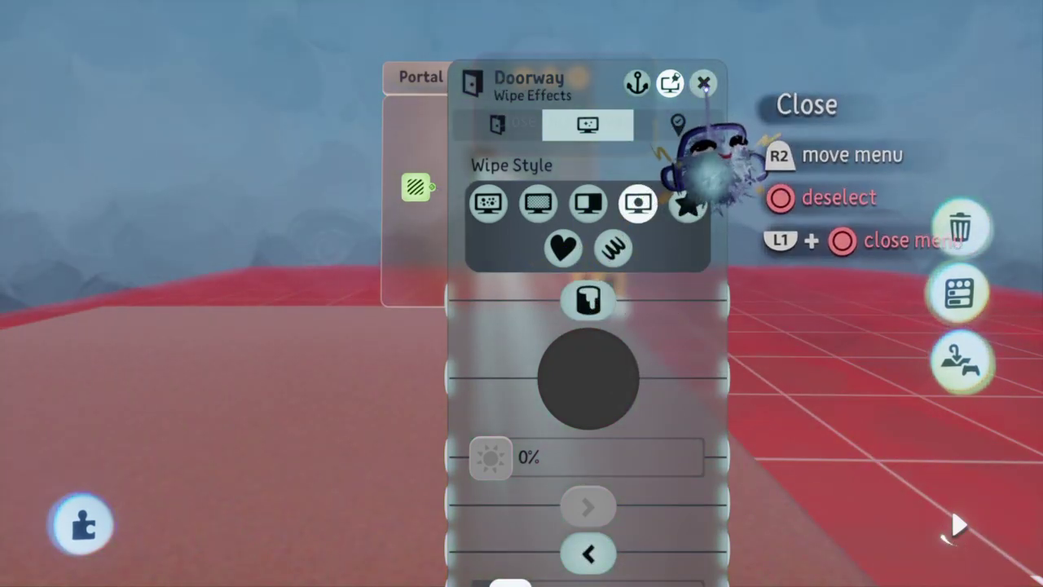
{"action": "left_click", "coordinate": [703, 82]}
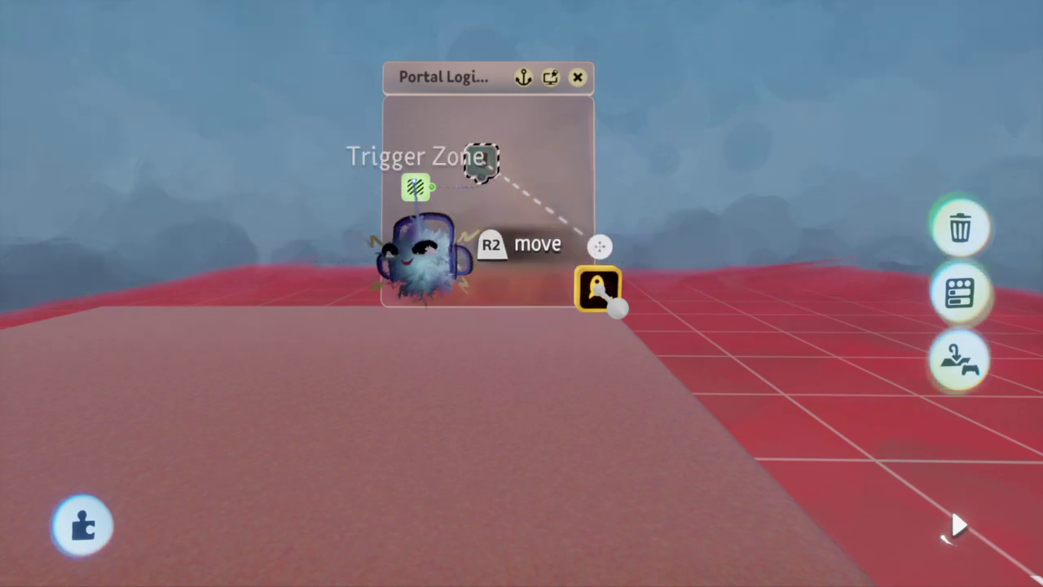
Replace the Trigger Zone in the Portal Logic2311 microchip with a new one and reposition its detection zone
{"action": "middle_click_drag", "start_coordinate": [465, 246], "coordinate": [461, 364]}
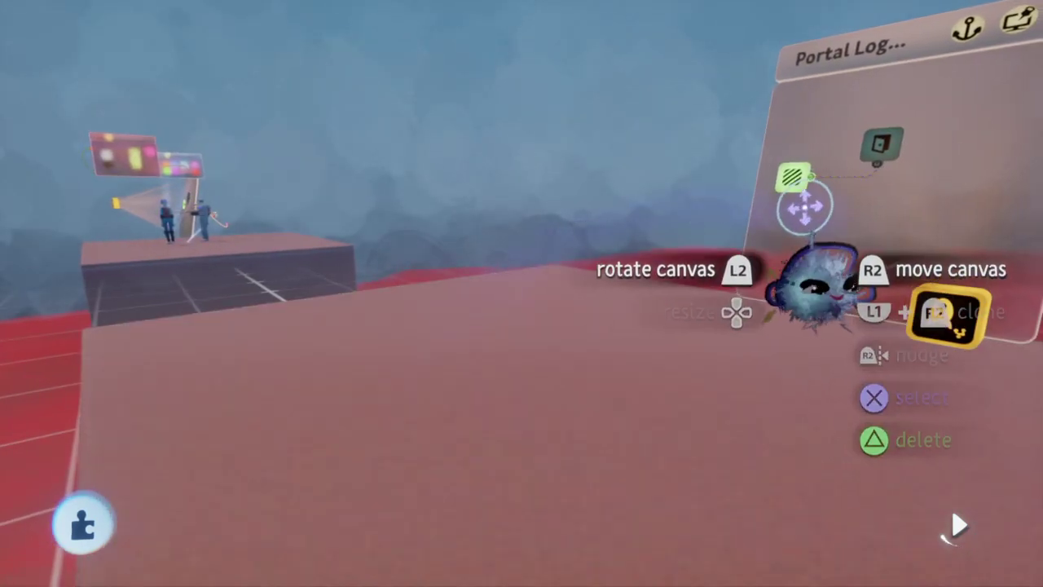
{"action": "key", "text": "Delete"}
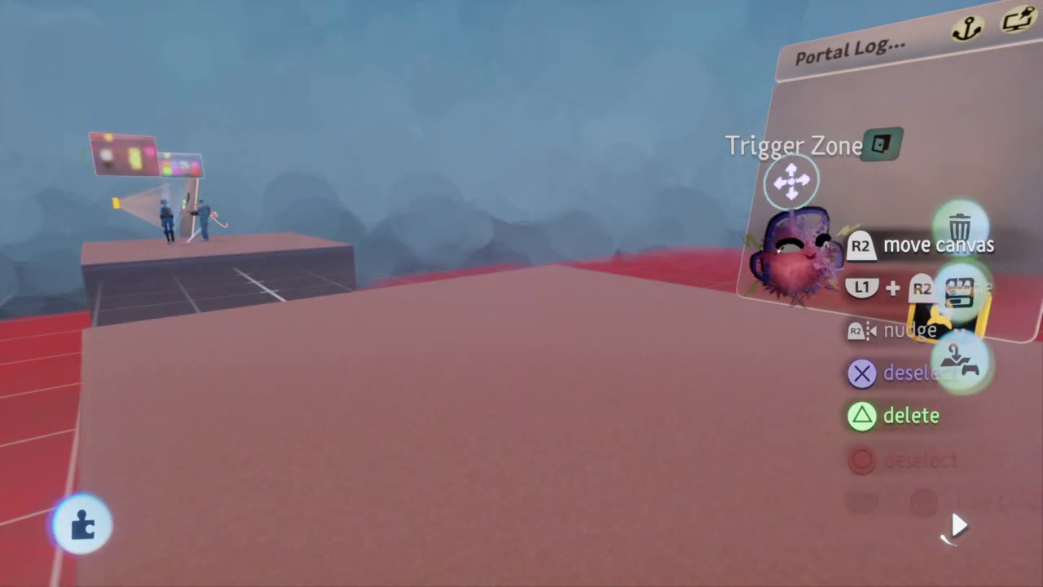
{"action": "middle_click_drag", "start_coordinate": [791, 181], "coordinate": [679, 251]}
{"action": "mouse_move", "coordinate": [469, 484]}
{"action": "left_click", "coordinate": [218, 473]}
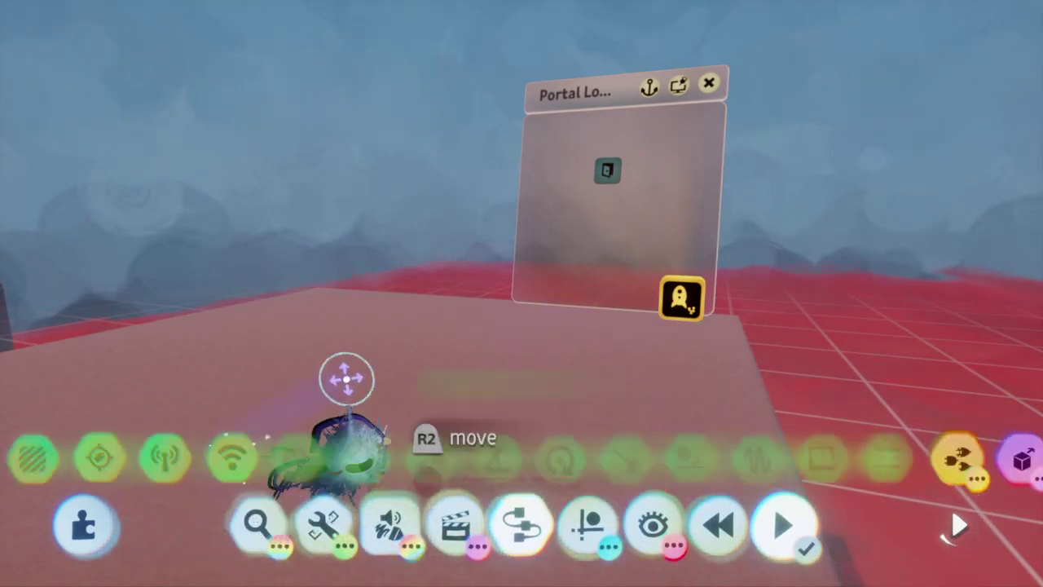
{"action": "left_click", "coordinate": [34, 460]}
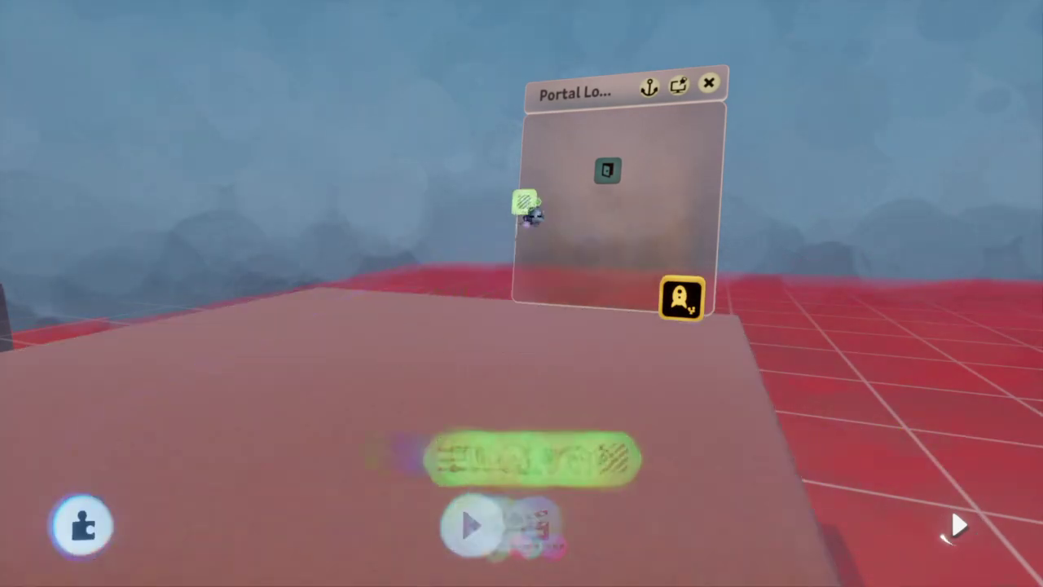
{"action": "left_click", "coordinate": [552, 202]}
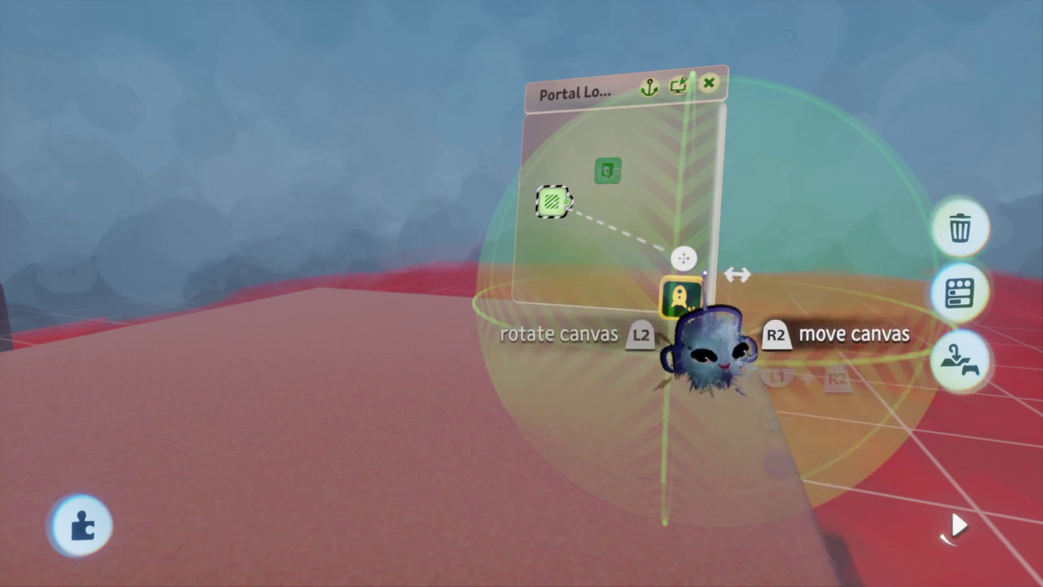
{"action": "left_click_drag", "start_coordinate": [683, 259], "coordinate": [642, 286]}
Place a cube beside the Portal Logic2311 microchip on the far platform and tint it bright green
{"action": "mouse_move", "coordinate": [338, 529]}
{"action": "left_mouse_down"}
{"action": "mouse_move", "coordinate": [611, 318]}
{"action": "mouse_move", "coordinate": [677, 405]}
{"action": "mouse_move", "coordinate": [684, 348]}
{"action": "mouse_move", "coordinate": [658, 308]}
{"action": "mouse_move", "coordinate": [637, 364]}
{"action": "mouse_move", "coordinate": [654, 295]}
{"action": "mouse_move", "coordinate": [633, 285]}
{"action": "left_mouse_up"}
{"action": "key", "text": "Down"}
{"action": "right_click", "coordinate": [605, 348]}
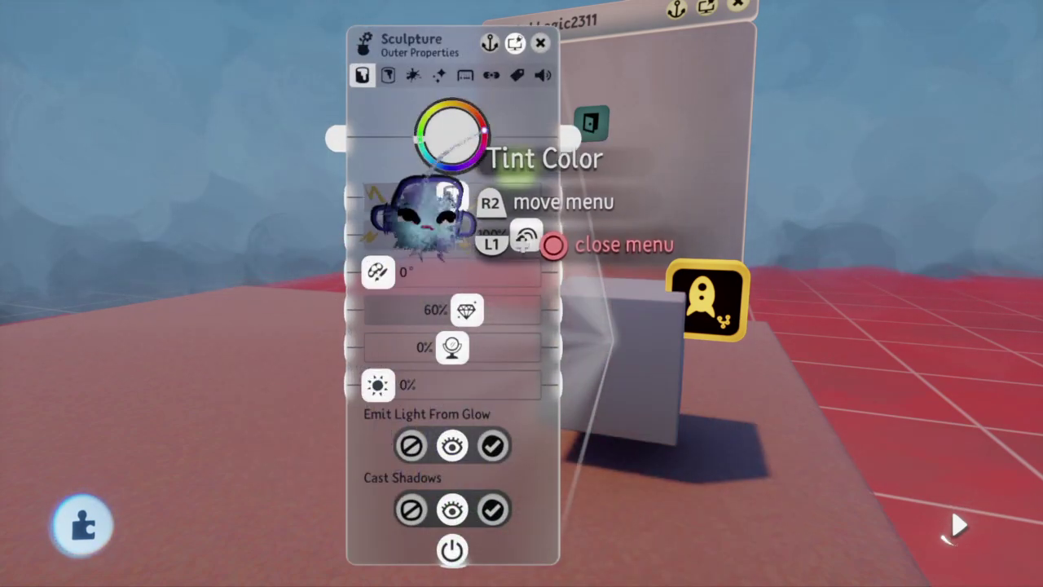
{"action": "left_click_drag", "start_coordinate": [456, 135], "coordinate": [706, 186]}
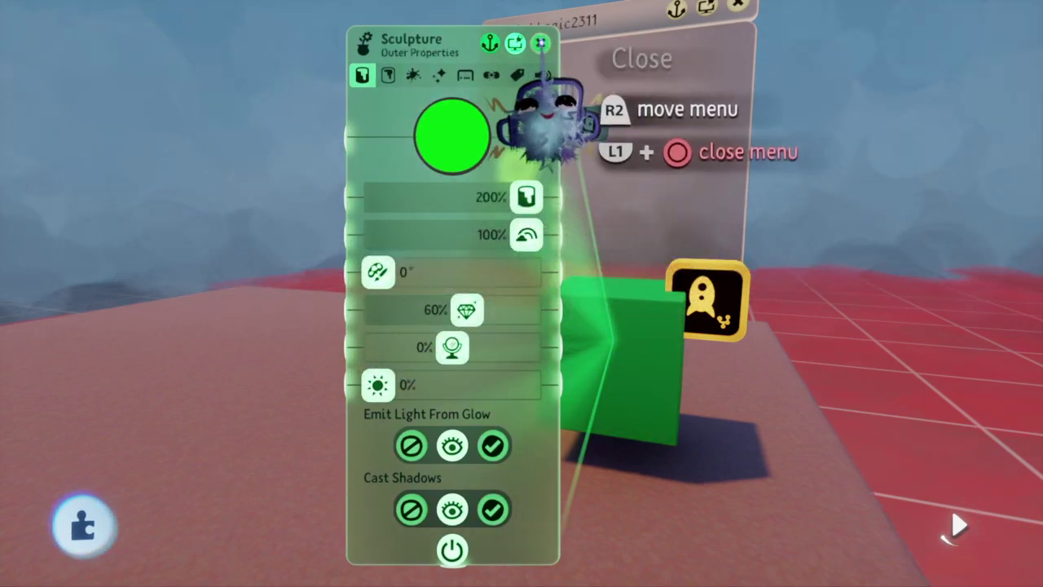
{"action": "left_click", "coordinate": [540, 42]}
Test-play the scene with the blue-capped puppet on the starting platform and return to editing
{"action": "middle_click_drag", "start_coordinate": [518, 369], "coordinate": [474, 388]}
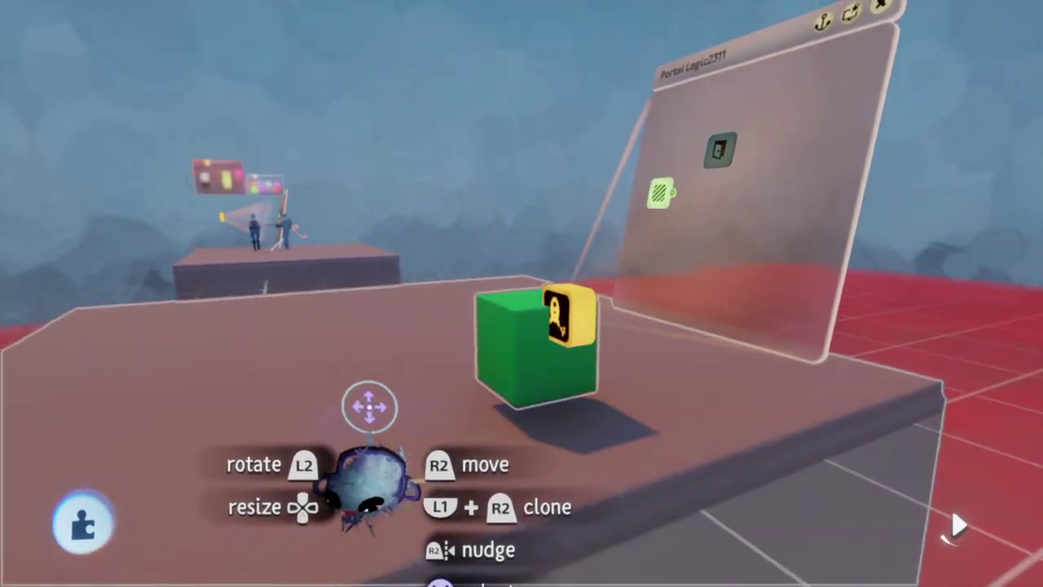
{"action": "key", "text": "Escape"}
{"action": "left_click", "coordinate": [376, 416]}
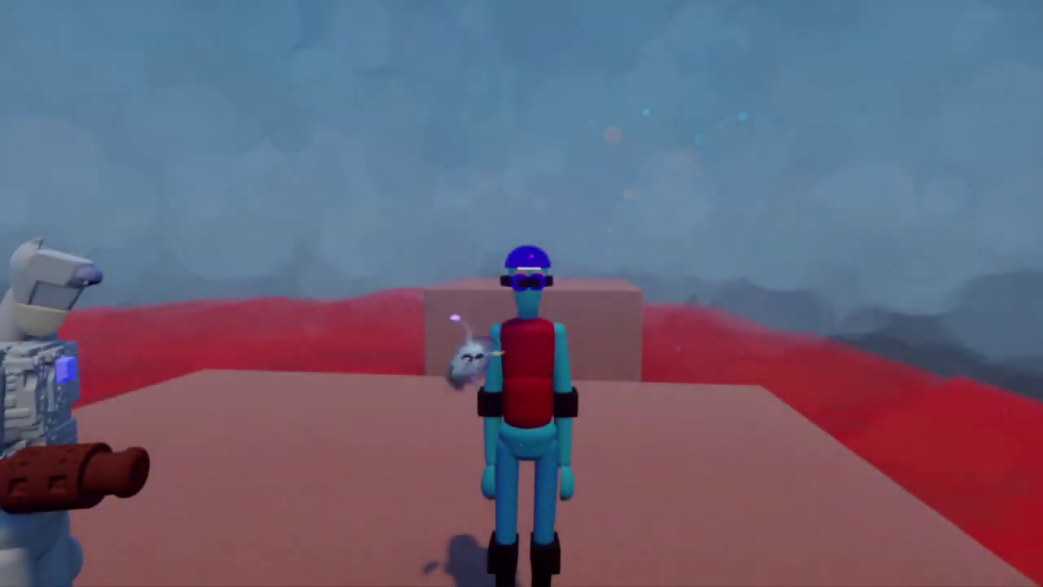
{"action": "key", "text": "w"}
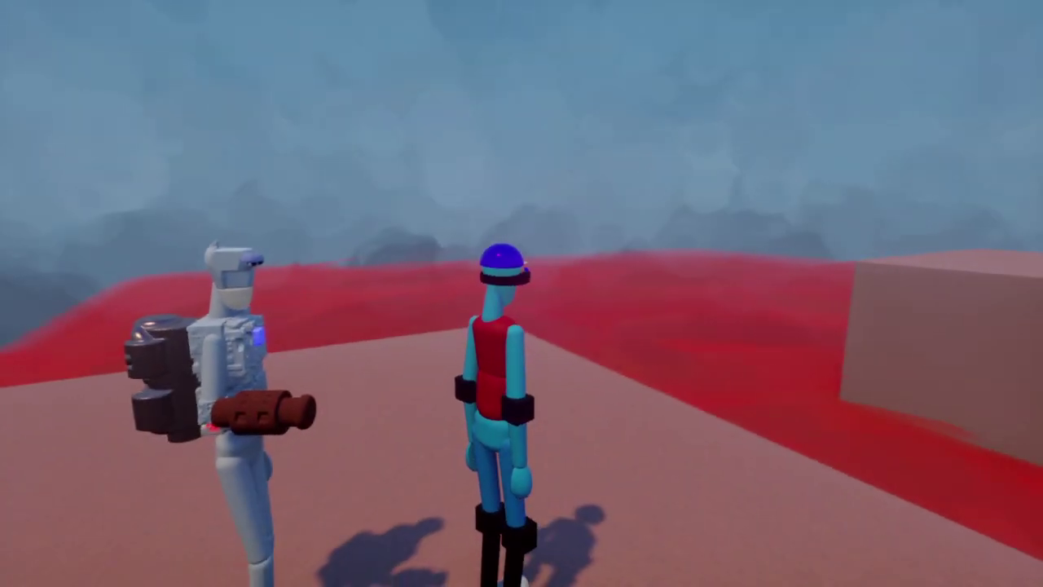
{"action": "key", "text": "Escape"}
{"action": "left_click", "coordinate": [252, 407]}
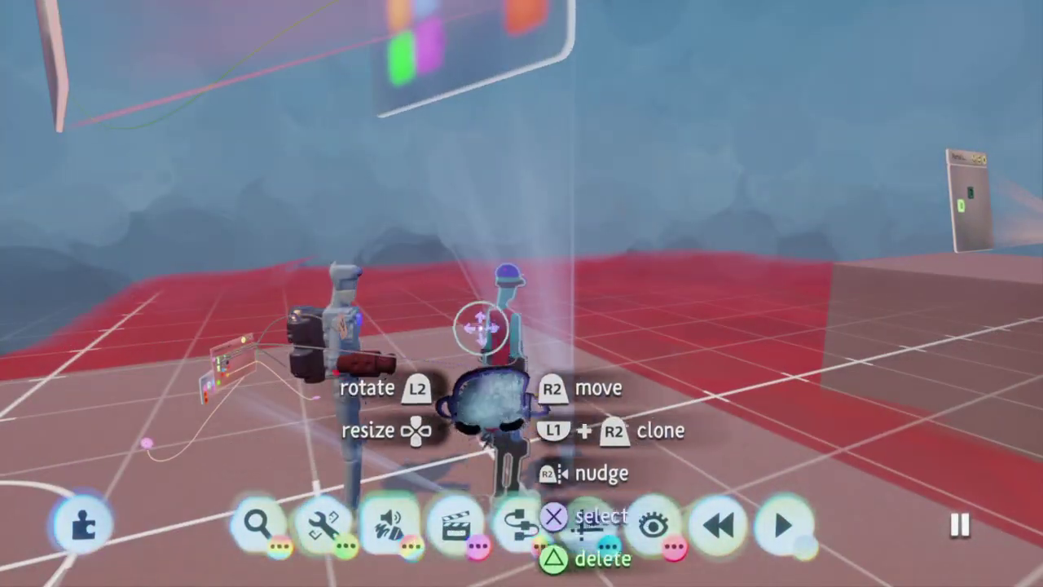
Test-play the scene again and move the puppet around the green cube on the far platform
{"action": "key", "text": "Escape"}
{"action": "left_click", "coordinate": [291, 415]}
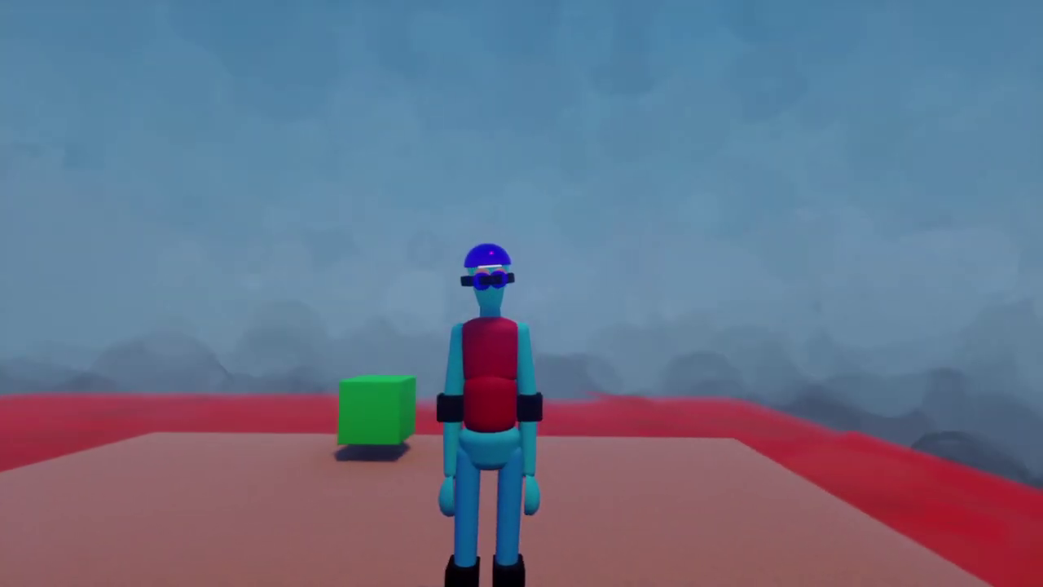
{"action": "key", "text": "a"}
{"action": "key", "text": "w"}
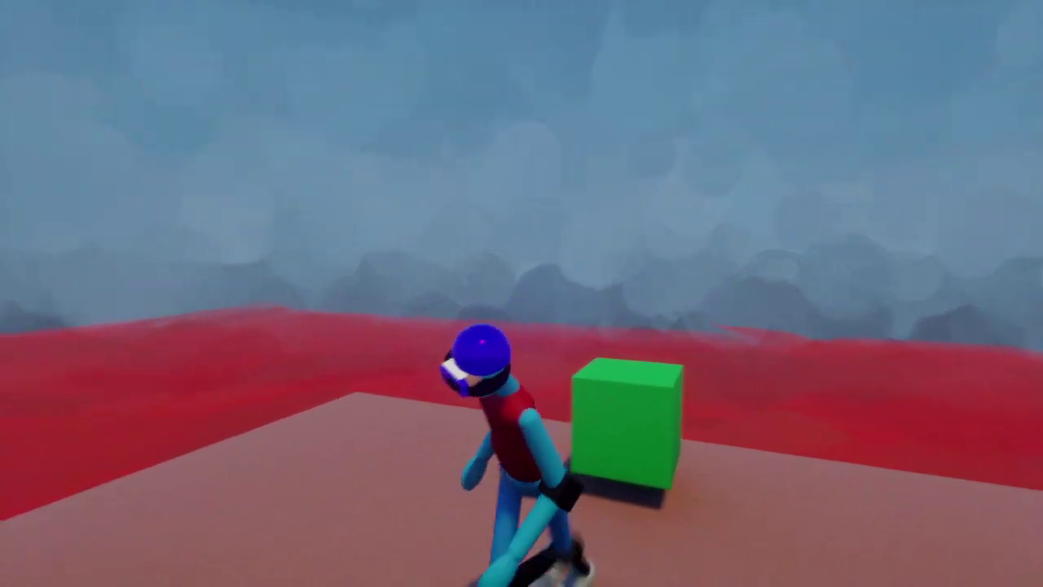
Rewind the scene, bring the puppet up against the green cube to test the portal, and return to editing
{"action": "key", "text": "Escape"}
{"action": "left_click", "coordinate": [541, 409]}
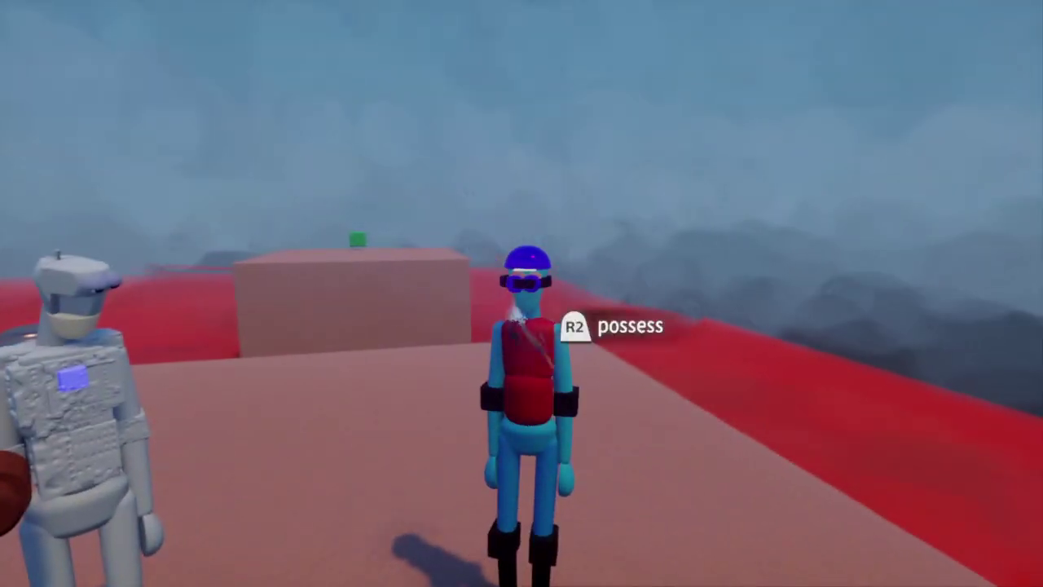
{"action": "key", "text": "space"}
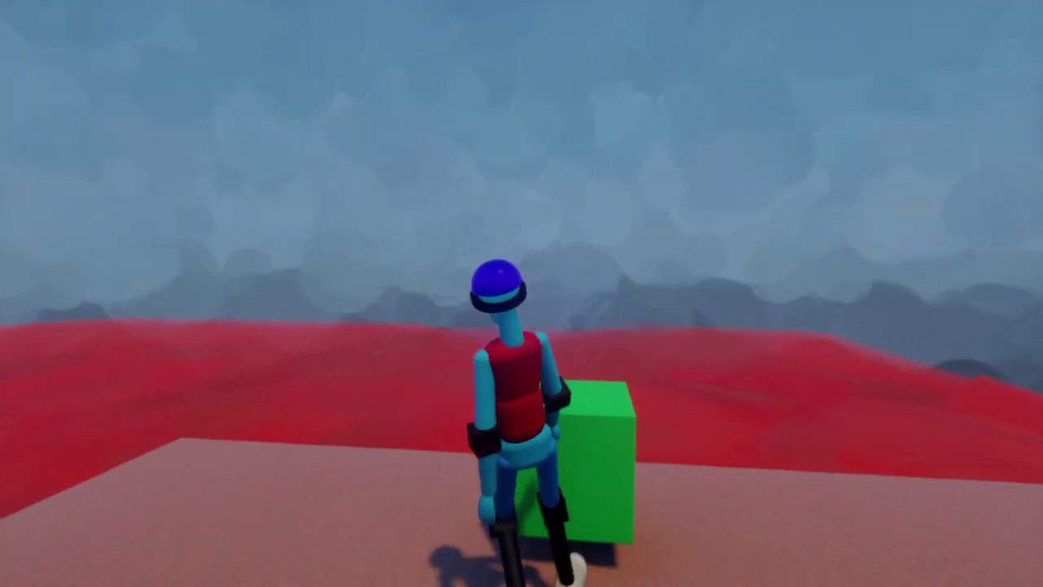
{"action": "key", "text": "Escape"}
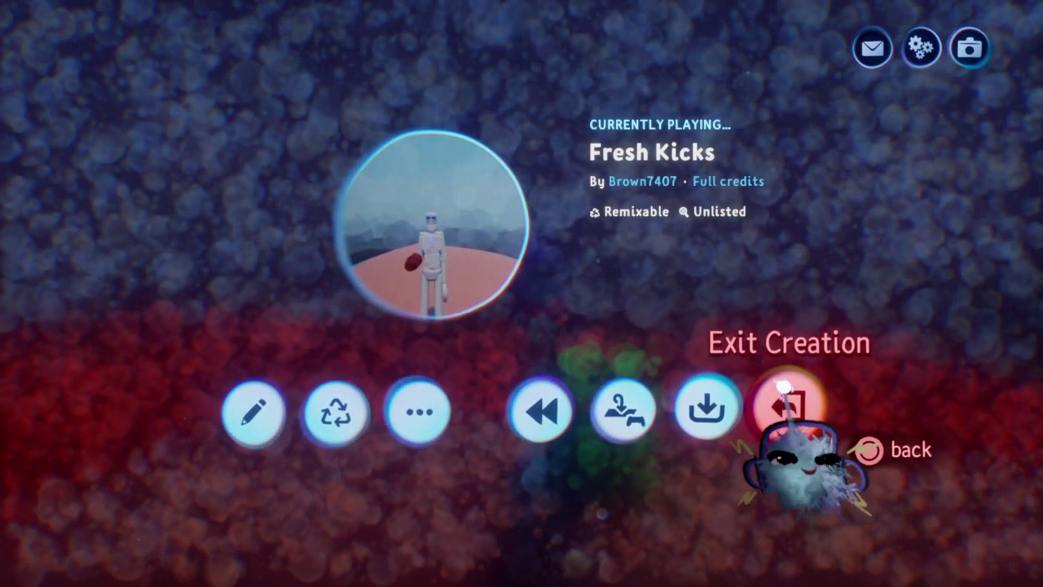
{"action": "key", "text": "Escape"}
{"action": "key", "text": "Escape"}
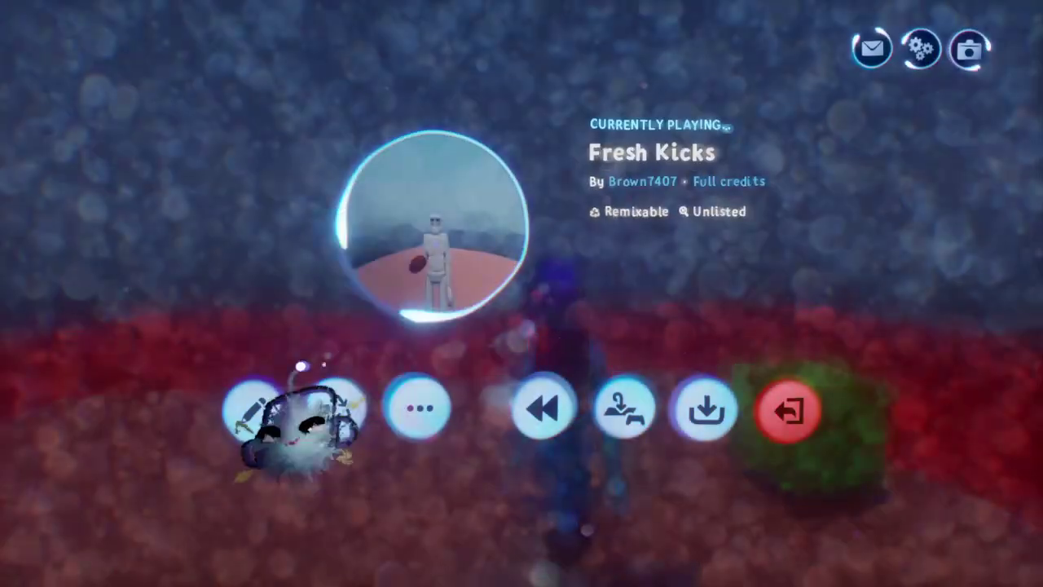
{"action": "left_click", "coordinate": [261, 408]}
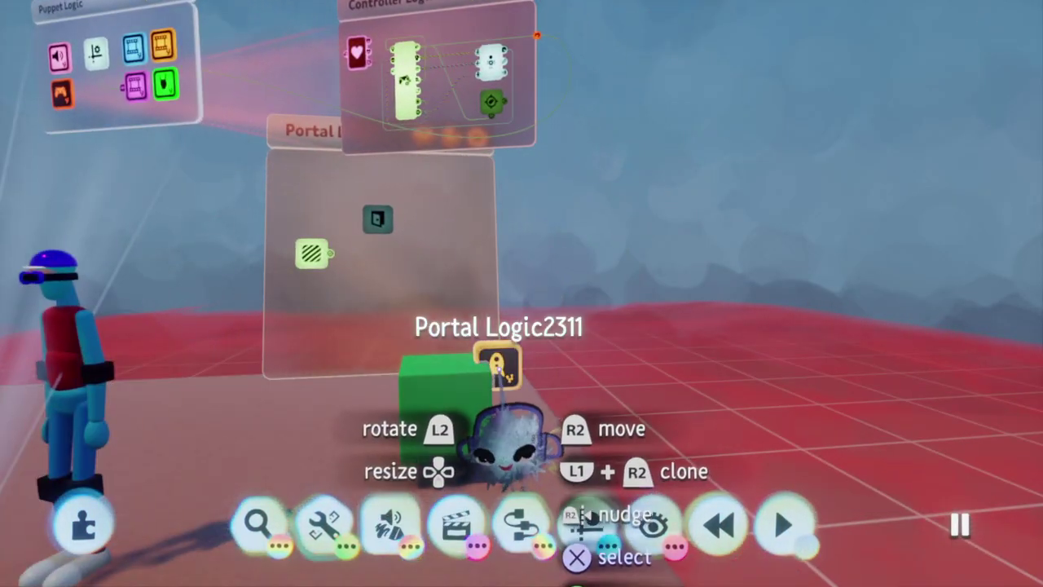
Wire the new Trigger Zone's Detected output to the Doorway's power input
{"action": "left_click", "coordinate": [342, 322]}
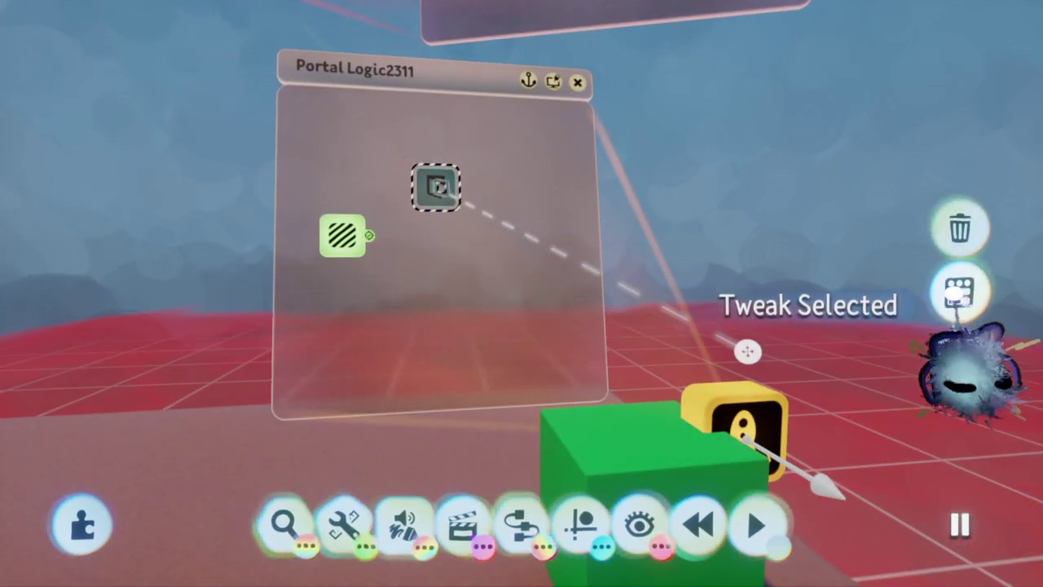
{"action": "left_click", "coordinate": [959, 291]}
{"action": "left_click_drag", "start_coordinate": [586, 146], "coordinate": [620, 155]}
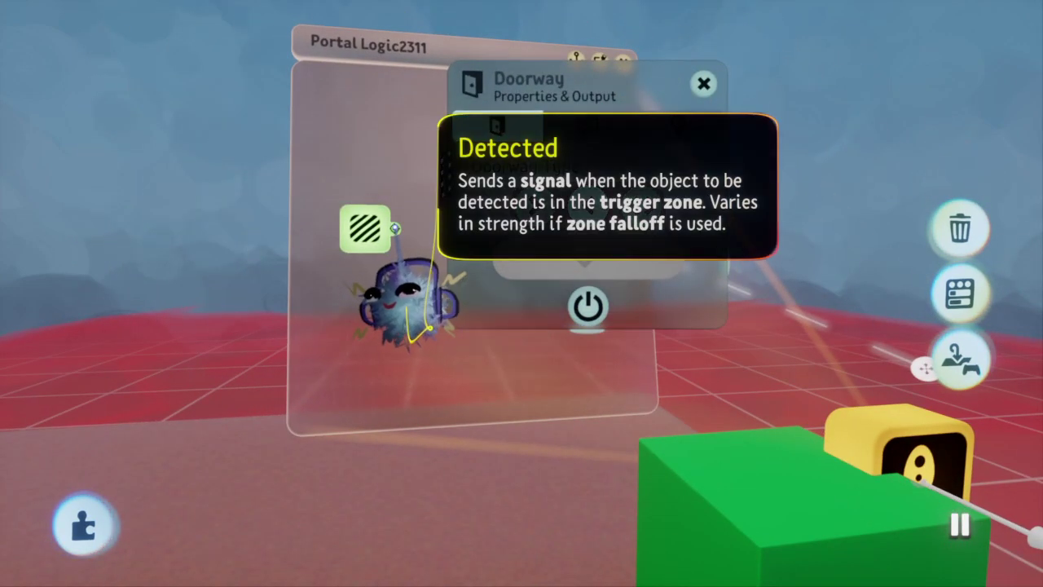
{"action": "left_click", "coordinate": [395, 228]}
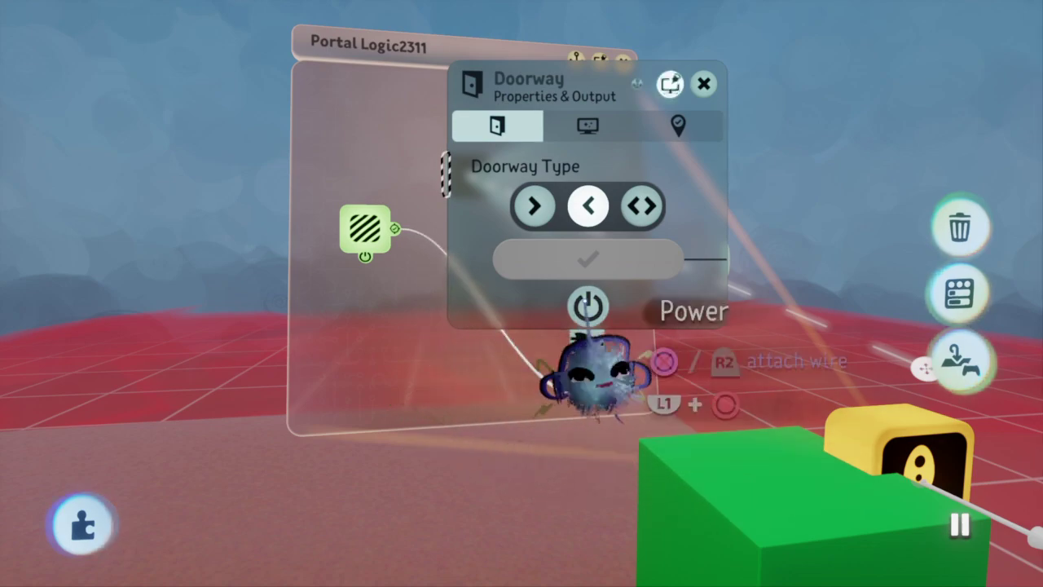
{"action": "left_click", "coordinate": [593, 367]}
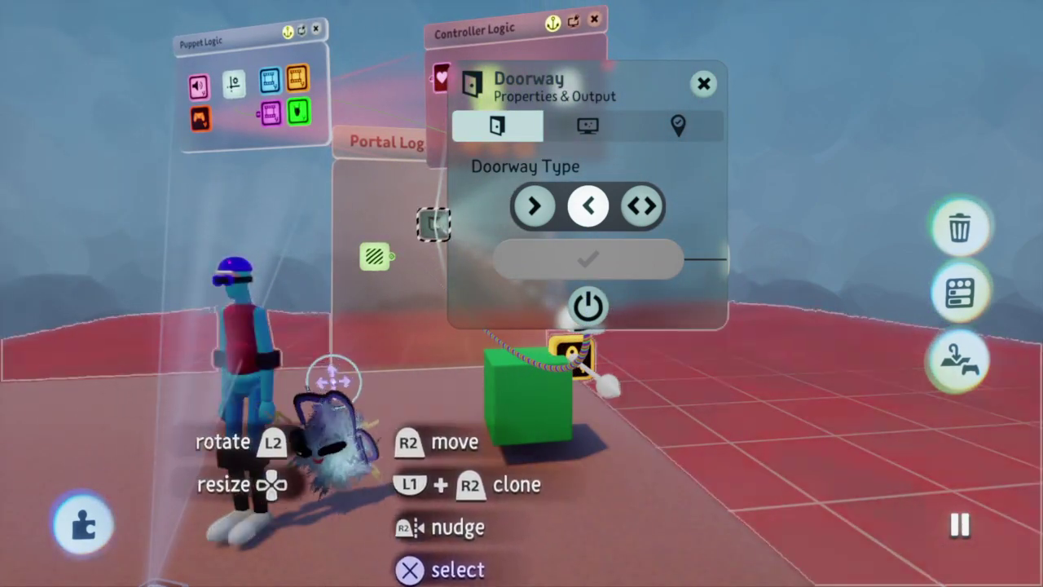
Rewind the scene in play mode, possess the puppet and walk it to the green cube to test the wired Doorway
{"action": "key", "text": "Escape"}
{"action": "left_click", "coordinate": [297, 412]}
{"action": "key", "text": "Escape"}
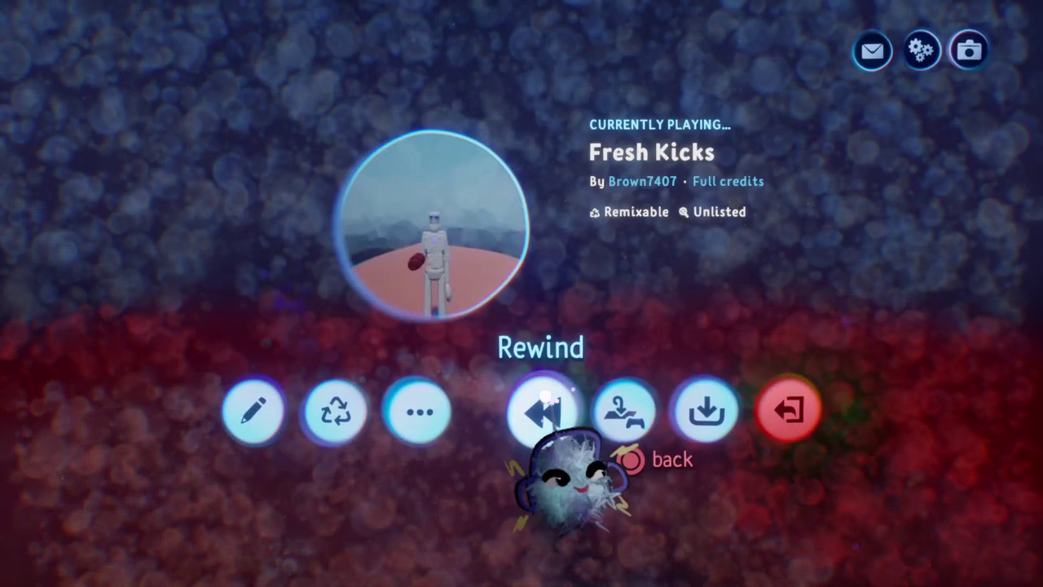
{"action": "left_click", "coordinate": [542, 411]}
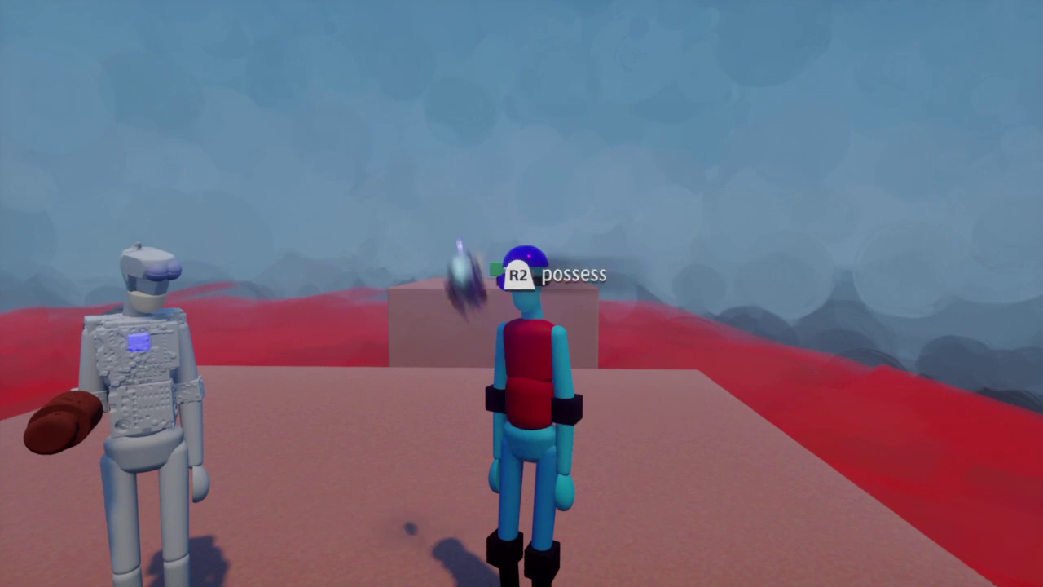
{"action": "left_click", "coordinate": [520, 275]}
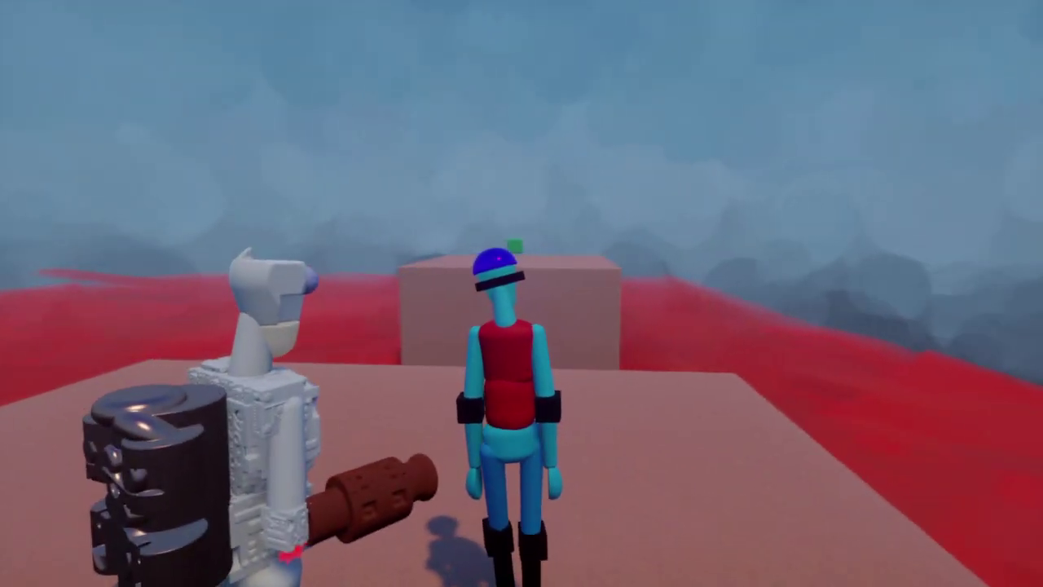
{"action": "key", "text": "w"}
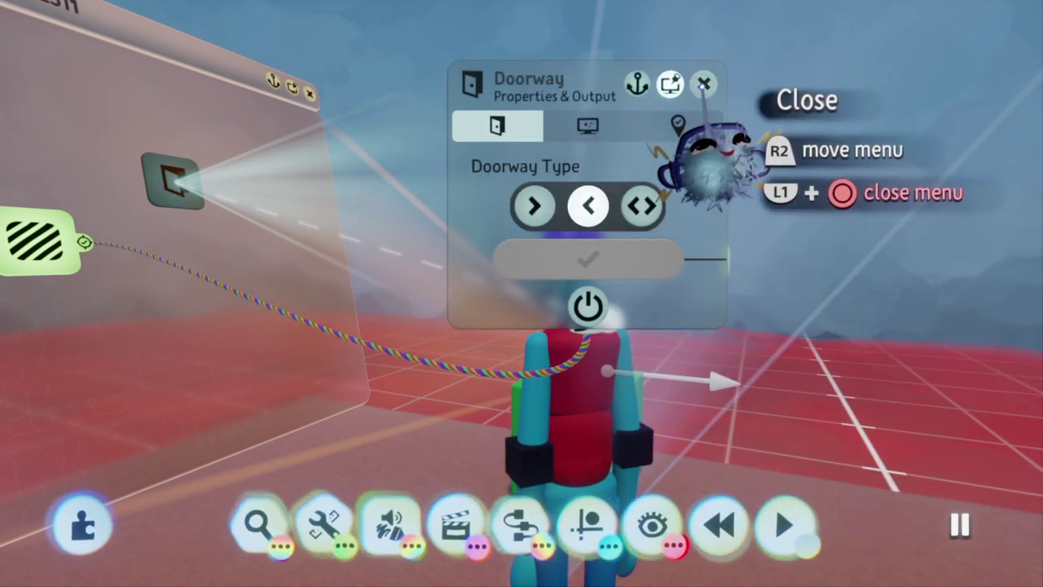
Close the Doorway's properties, then exit the Fresh Kicks scene and save its changes
{"action": "left_click", "coordinate": [703, 83]}
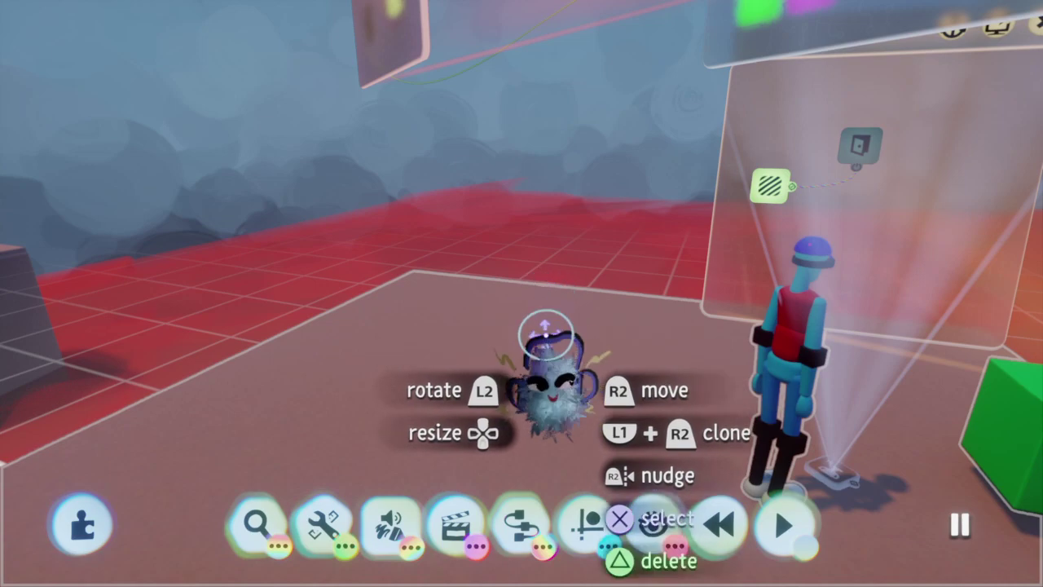
{"action": "key", "text": "Escape"}
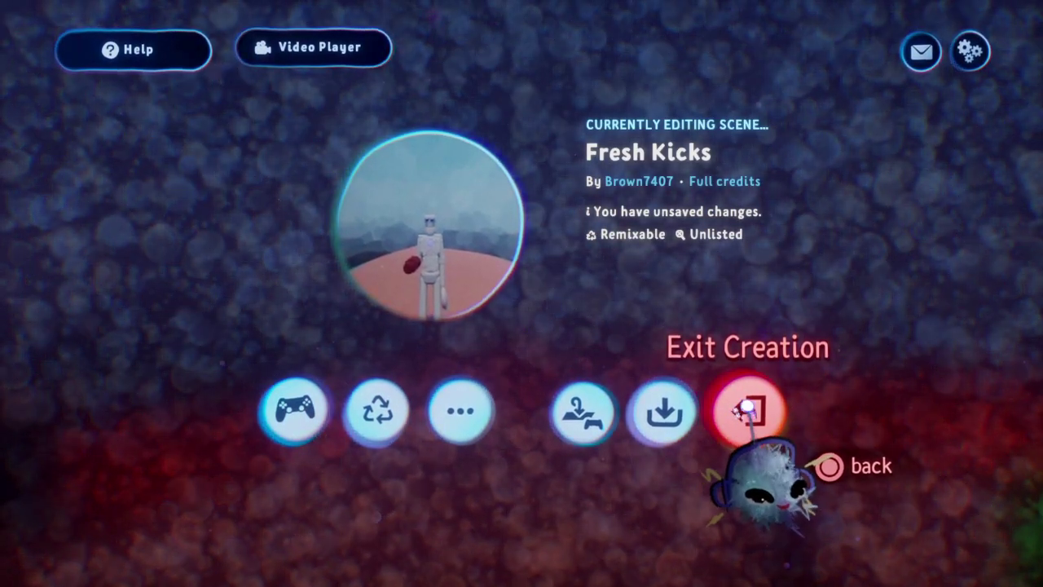
{"action": "left_click", "coordinate": [746, 405]}
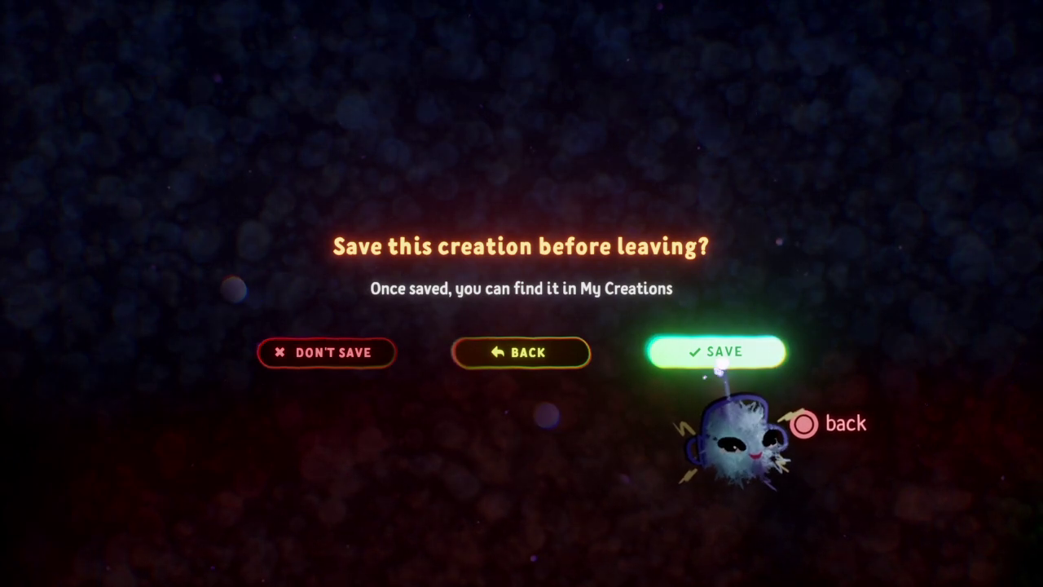
{"action": "left_click", "coordinate": [718, 367]}
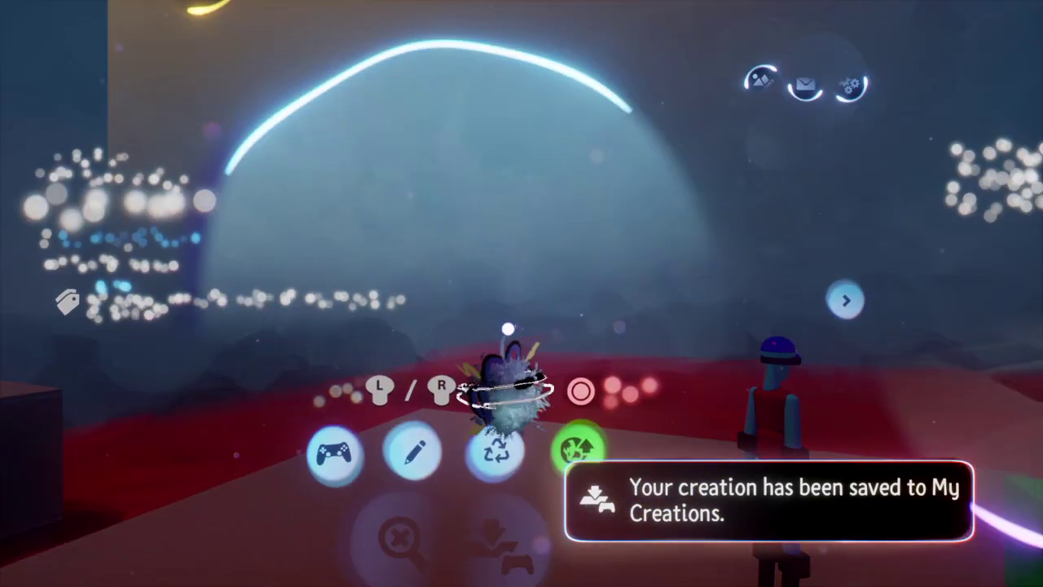
Create a new dream and add the Fresh Kicks scene from My Creations to it
{"action": "scroll", "coordinate": [458, 388], "scroll_direction": "down", "scroll_amount": 4}
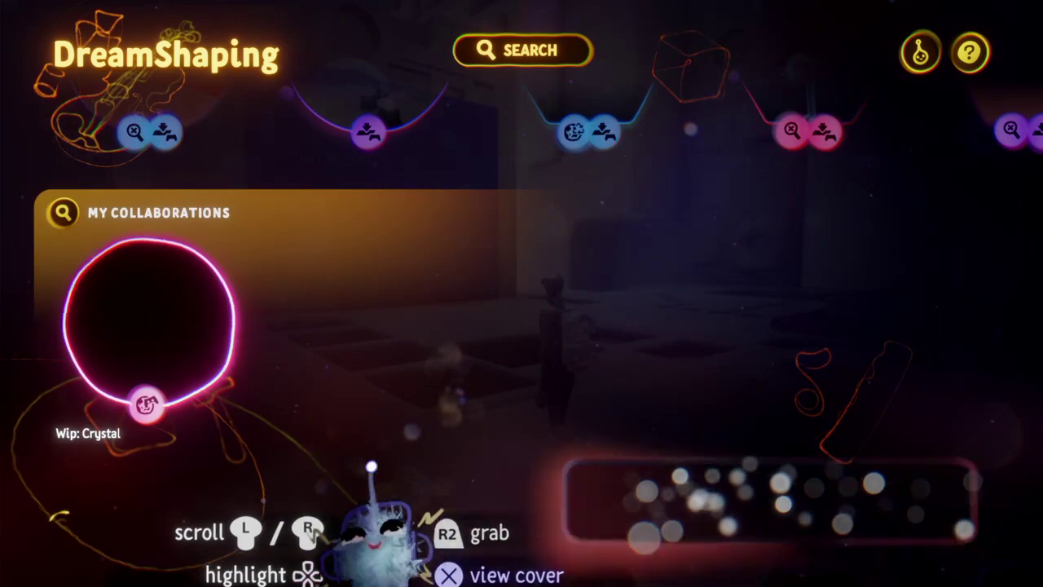
{"action": "scroll", "coordinate": [370, 465], "scroll_direction": "up", "scroll_amount": 2}
{"action": "scroll", "coordinate": [424, 489], "scroll_direction": "up", "scroll_amount": 3}
{"action": "scroll", "coordinate": [489, 505], "scroll_direction": "down", "scroll_amount": 1}
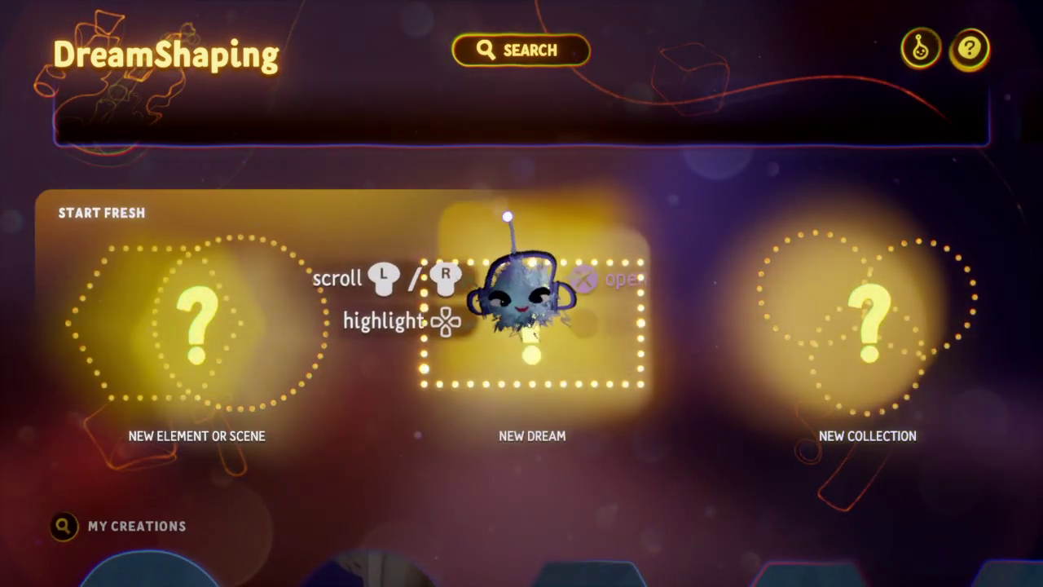
{"action": "left_click", "coordinate": [521, 326]}
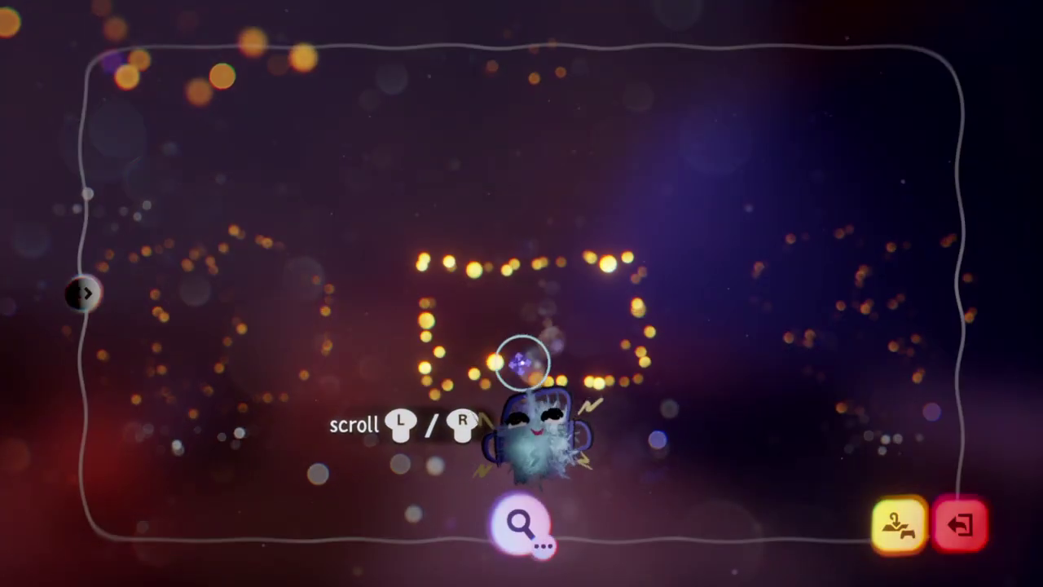
{"action": "left_click", "coordinate": [519, 523]}
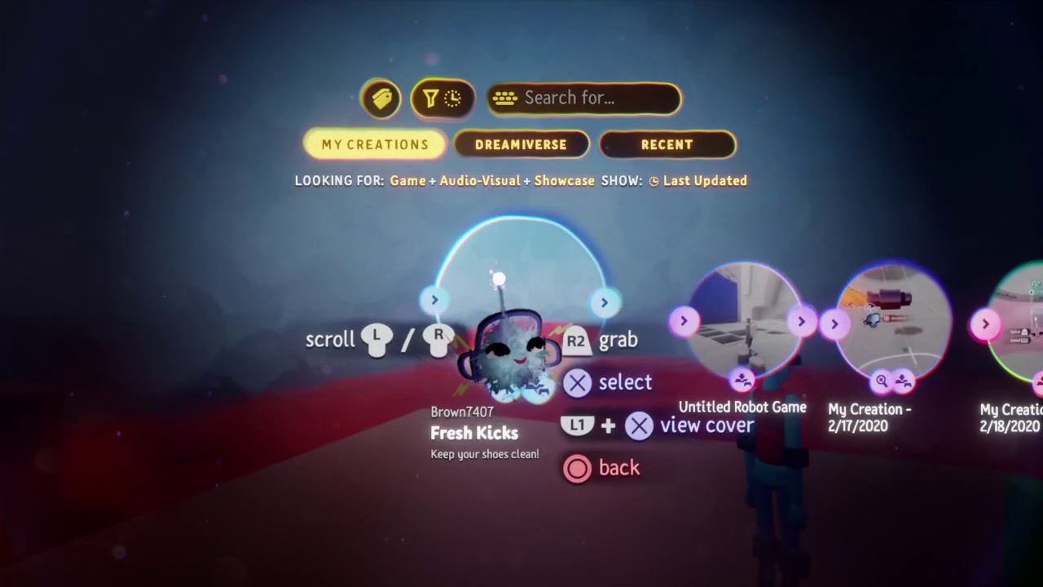
{"action": "left_click", "coordinate": [499, 278]}
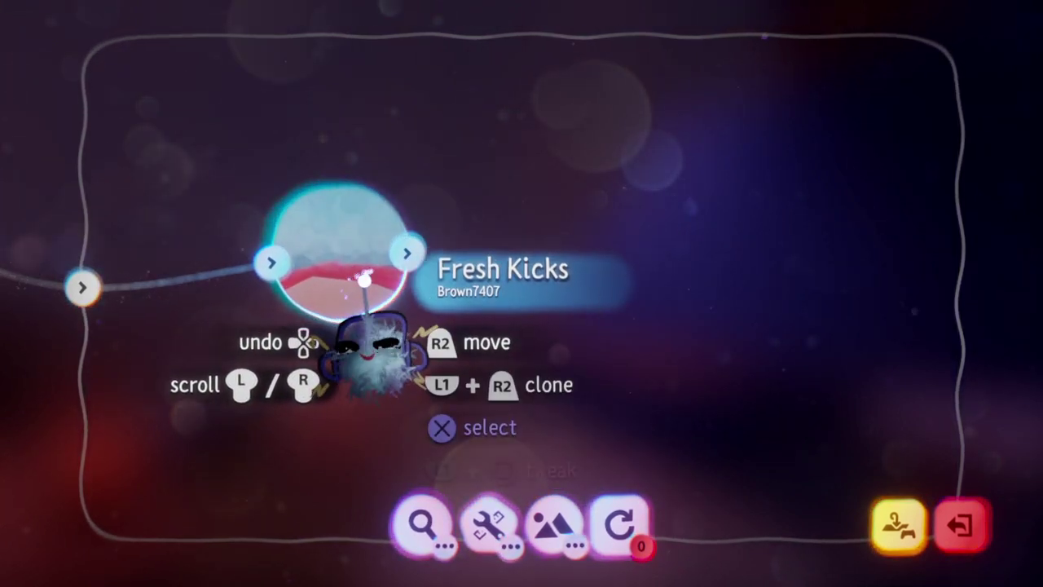
Move the Fresh Kicks scene closer to the dream's entry doorway, then exit and save the dream titled Fresh Kicks
{"action": "mouse_move", "coordinate": [364, 280]}
{"action": "left_mouse_down"}
{"action": "mouse_move", "coordinate": [422, 304]}
{"action": "mouse_move", "coordinate": [358, 342]}
{"action": "mouse_move", "coordinate": [277, 277]}
{"action": "mouse_move", "coordinate": [281, 244]}
{"action": "left_mouse_up"}
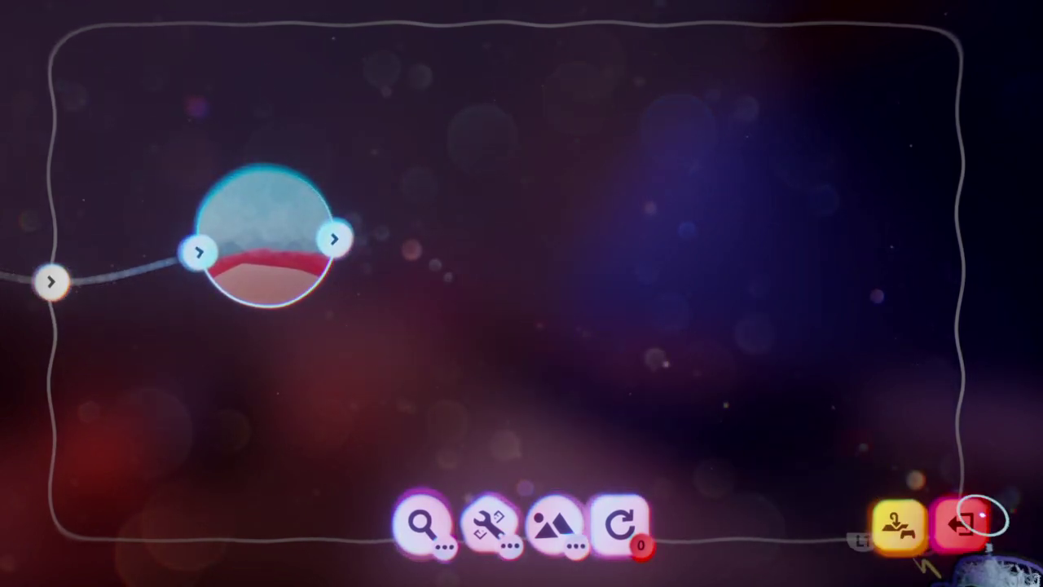
{"action": "left_click", "coordinate": [962, 524]}
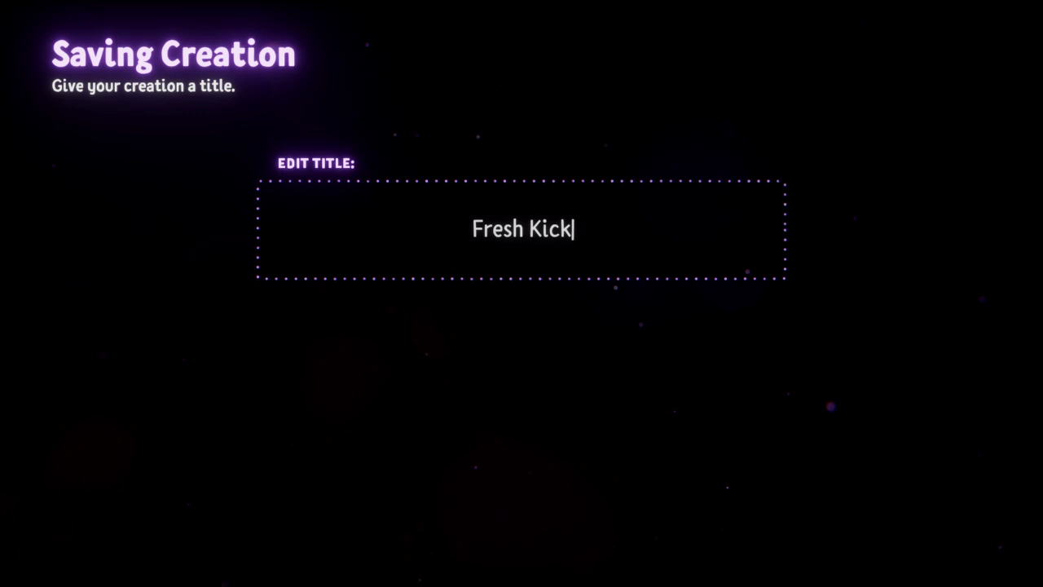
{"action": "key", "text": "Return"}
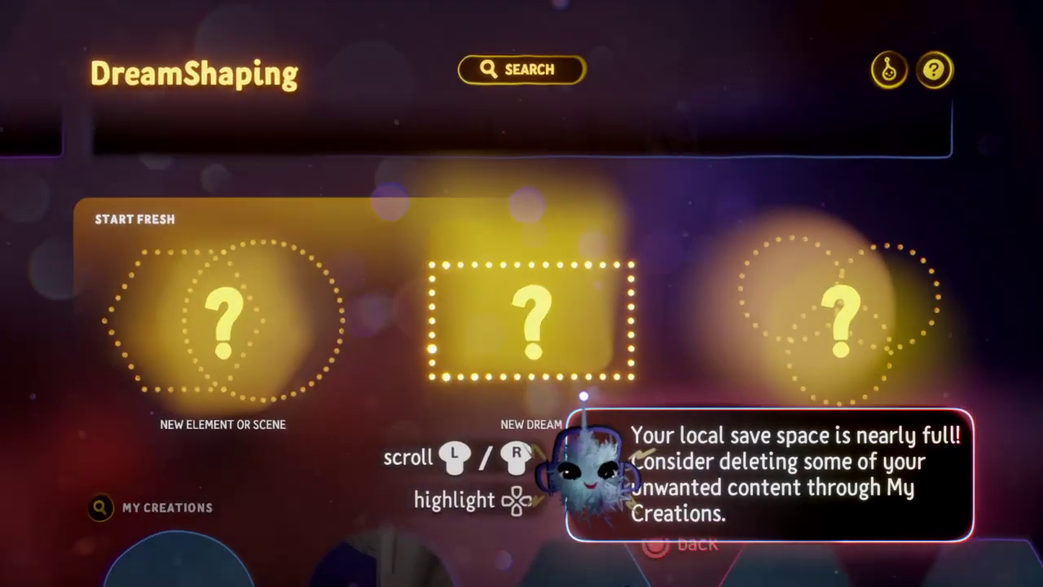
Open the Fresh Kicks scene from My Creations for editing
{"action": "scroll", "coordinate": [523, 383], "scroll_direction": "down", "scroll_amount": 3}
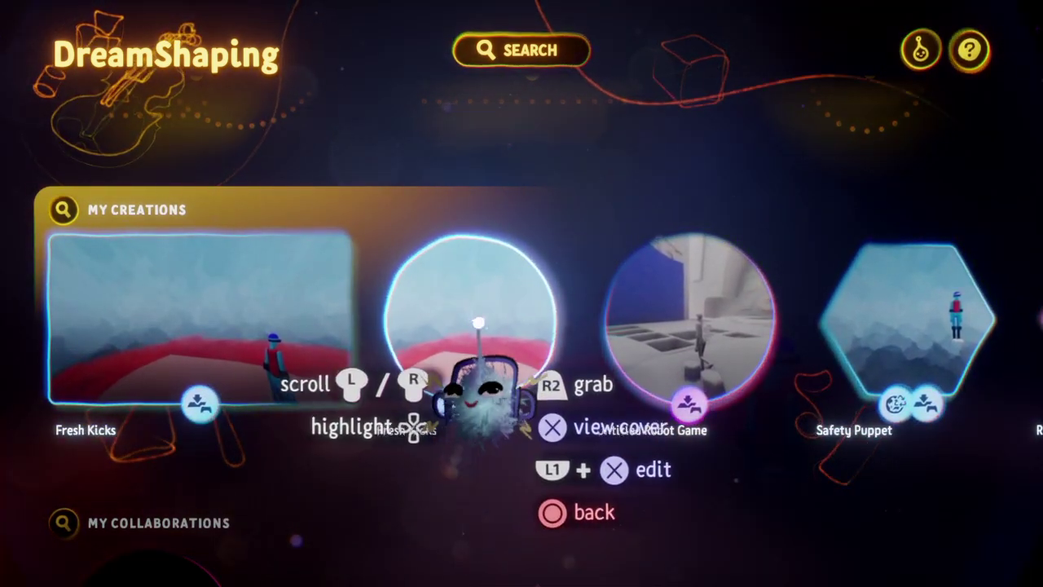
{"action": "left_click", "coordinate": [486, 375]}
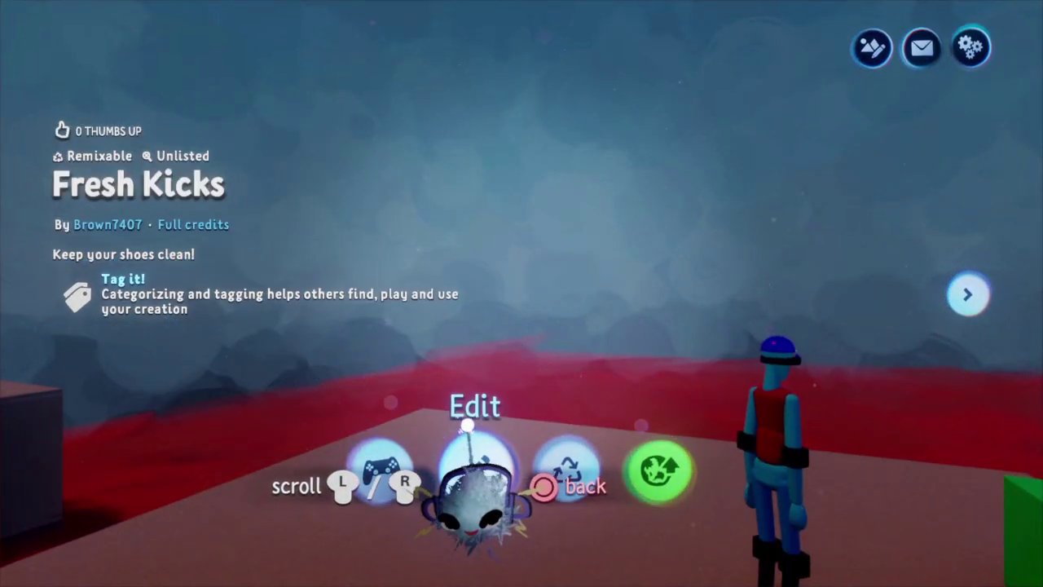
{"action": "left_click", "coordinate": [469, 477]}
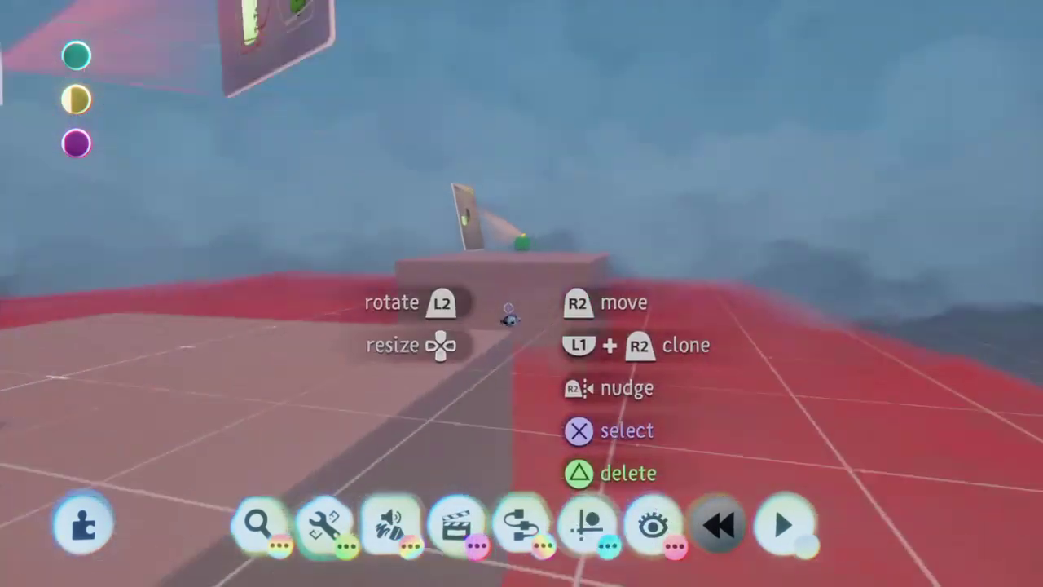
Arrange cloned platform blocks into a rising staircase and move the green portal cube with its logic onto the tallest block
{"action": "mouse_move", "coordinate": [579, 267]}
{"action": "left_mouse_down"}
{"action": "mouse_move", "coordinate": [672, 314]}
{"action": "mouse_move", "coordinate": [711, 312]}
{"action": "left_mouse_up"}
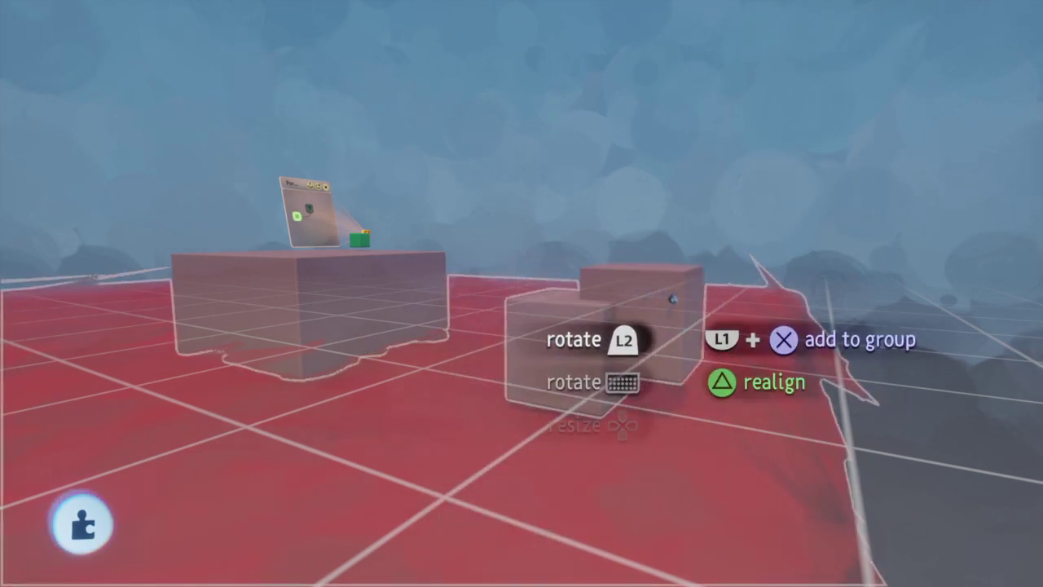
{"action": "left_click_drag", "start_coordinate": [664, 295], "coordinate": [656, 203]}
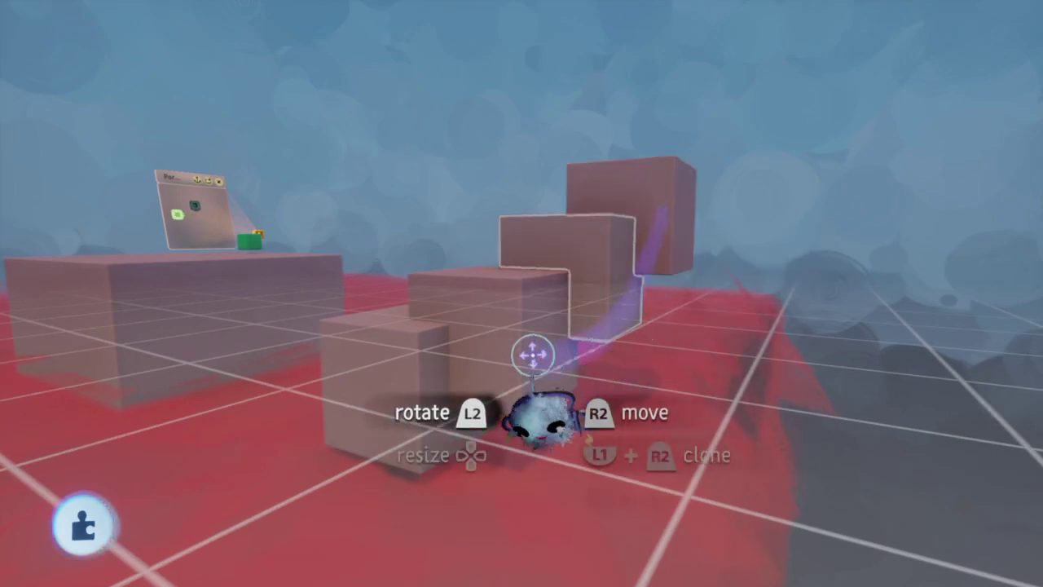
{"action": "mouse_move", "coordinate": [540, 320]}
{"action": "left_mouse_down"}
{"action": "mouse_move", "coordinate": [537, 430]}
{"action": "mouse_move", "coordinate": [524, 394]}
{"action": "mouse_move", "coordinate": [552, 405]}
{"action": "mouse_move", "coordinate": [571, 338]}
{"action": "mouse_move", "coordinate": [589, 323]}
{"action": "mouse_move", "coordinate": [580, 310]}
{"action": "mouse_move", "coordinate": [591, 385]}
{"action": "mouse_move", "coordinate": [554, 395]}
{"action": "left_mouse_up"}
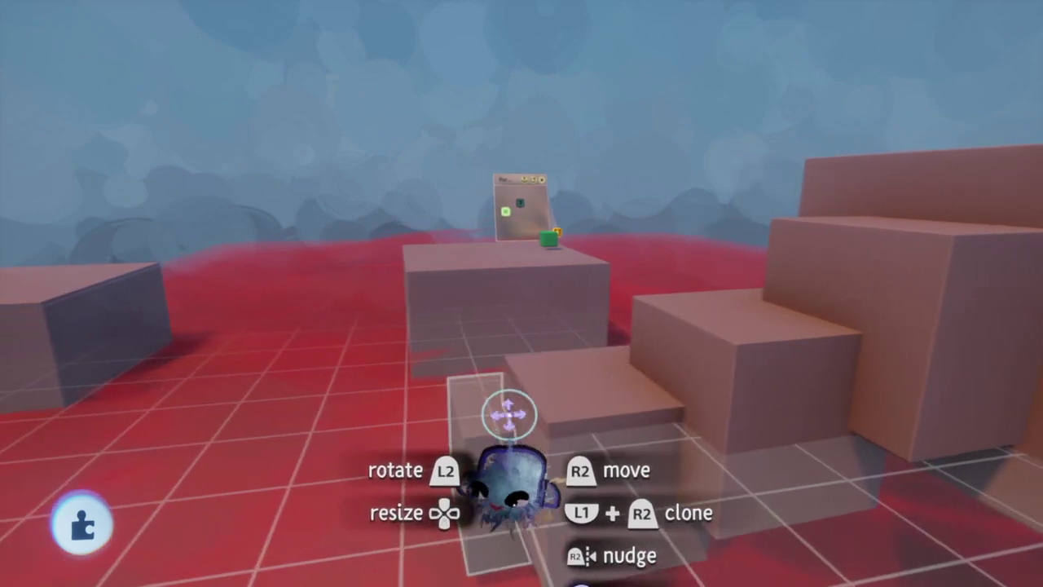
{"action": "left_click_drag", "start_coordinate": [505, 417], "coordinate": [506, 315]}
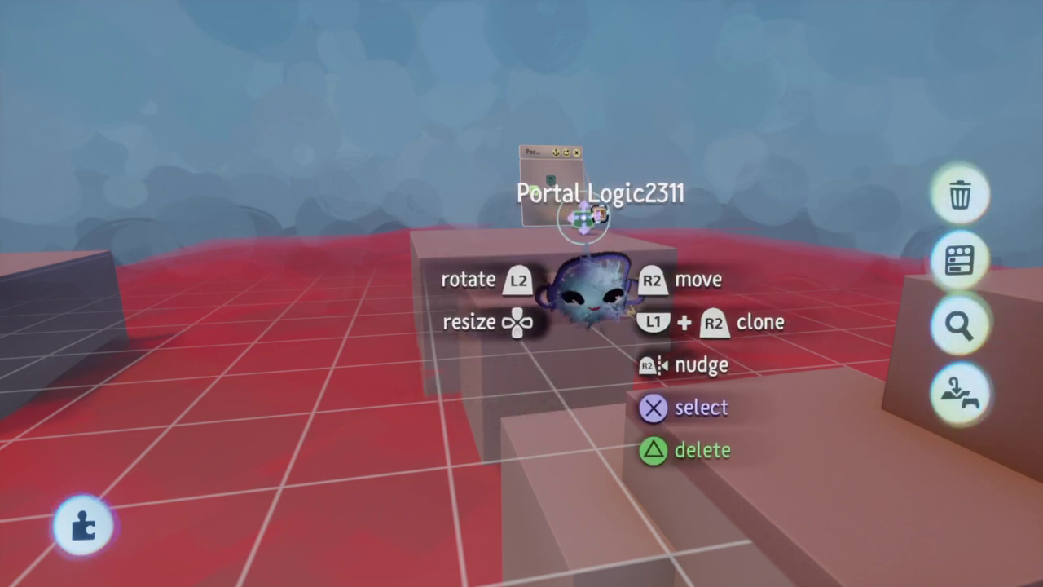
{"action": "left_click_drag", "start_coordinate": [587, 232], "coordinate": [486, 322]}
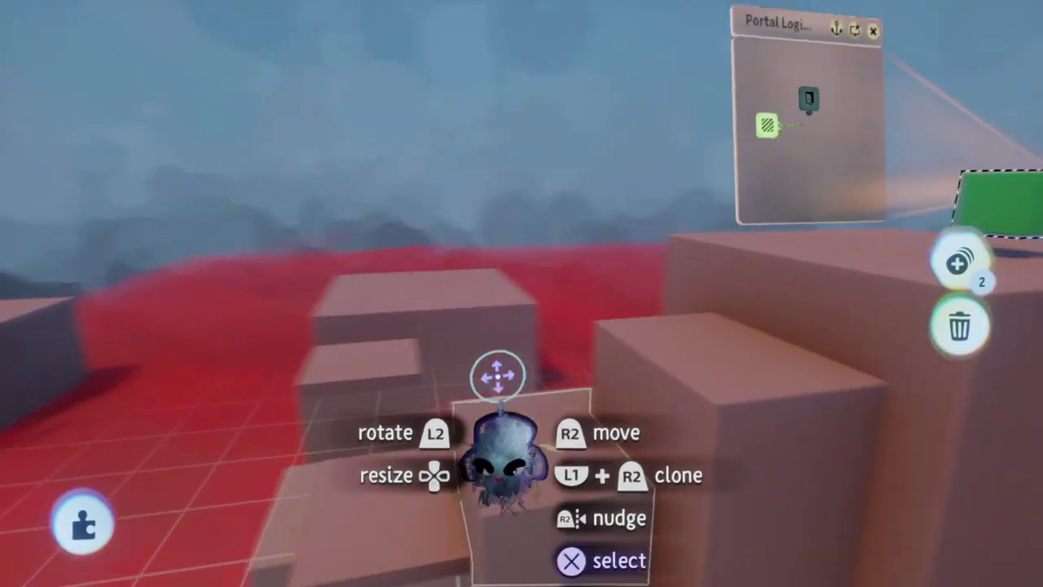
Exit the edited Fresh Kicks scene and save the new block layout
{"action": "key", "text": "Escape"}
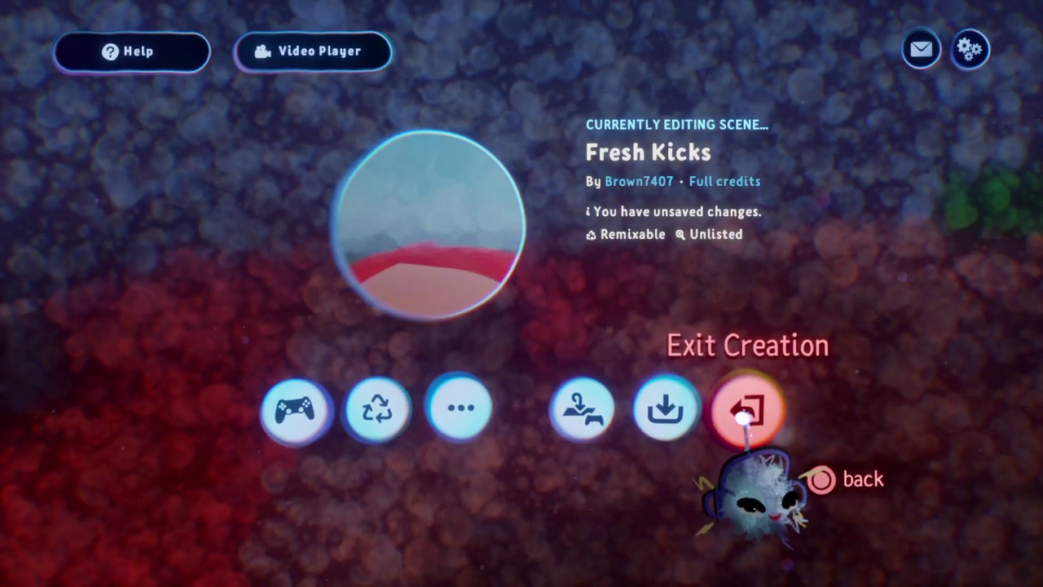
{"action": "left_click", "coordinate": [761, 414]}
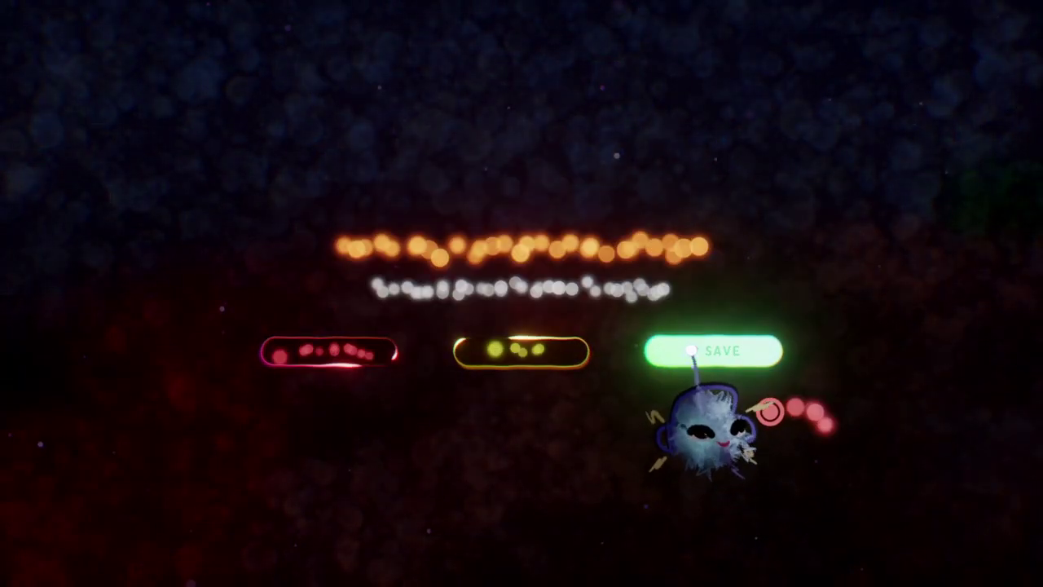
{"action": "left_click", "coordinate": [691, 351]}
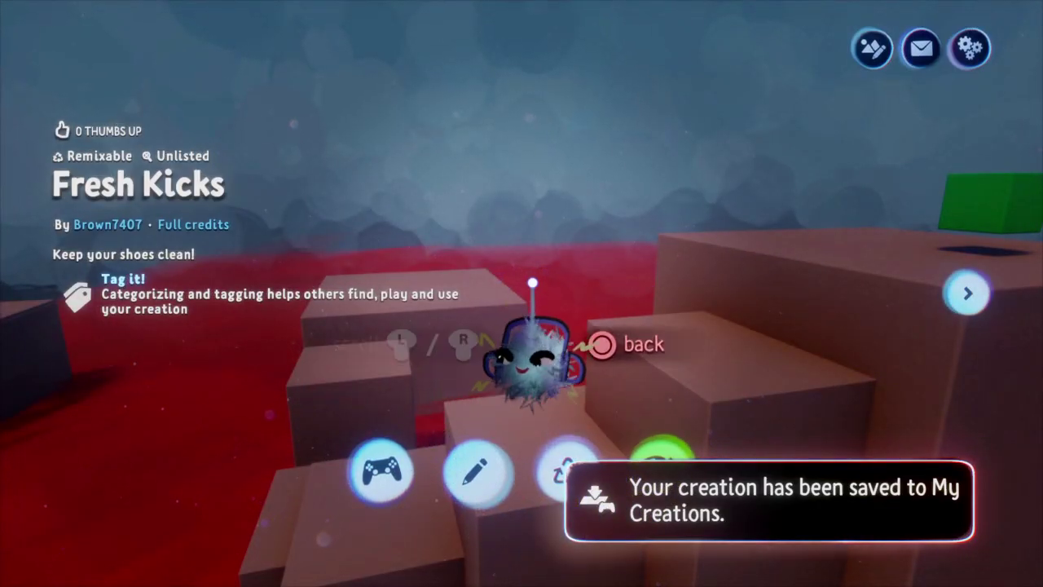
Open the Fresh Kicks dream for editing and update its Fresh Kicks scene to the newly saved version
{"action": "key", "text": "Escape"}
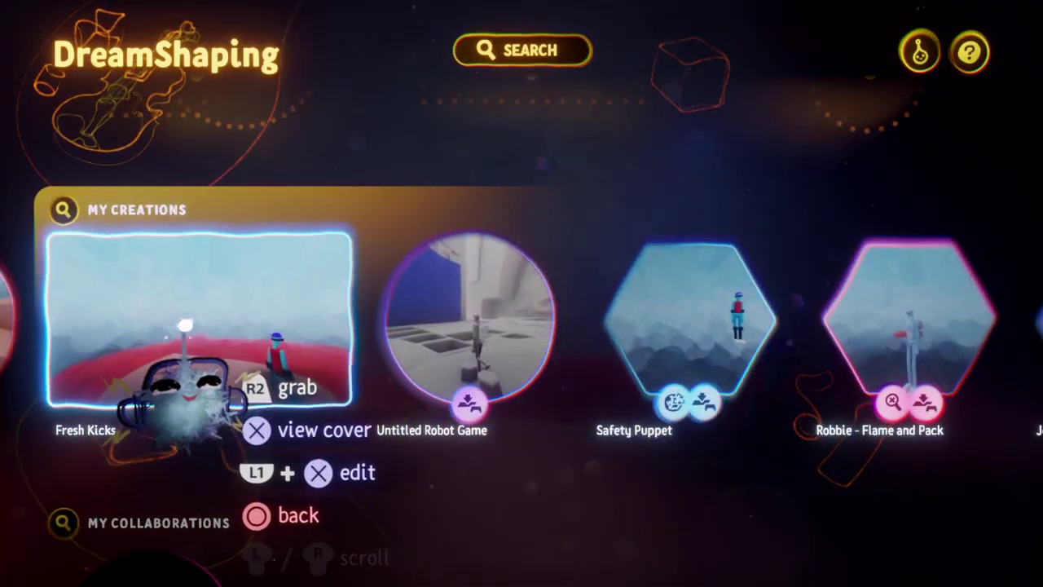
{"action": "left_click", "coordinate": [185, 383]}
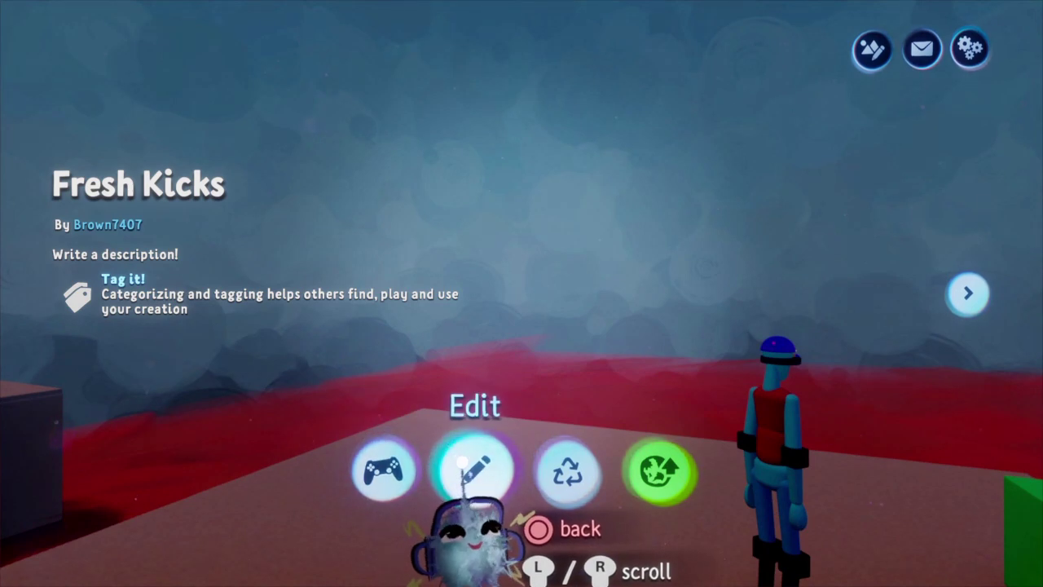
{"action": "left_click", "coordinate": [475, 471]}
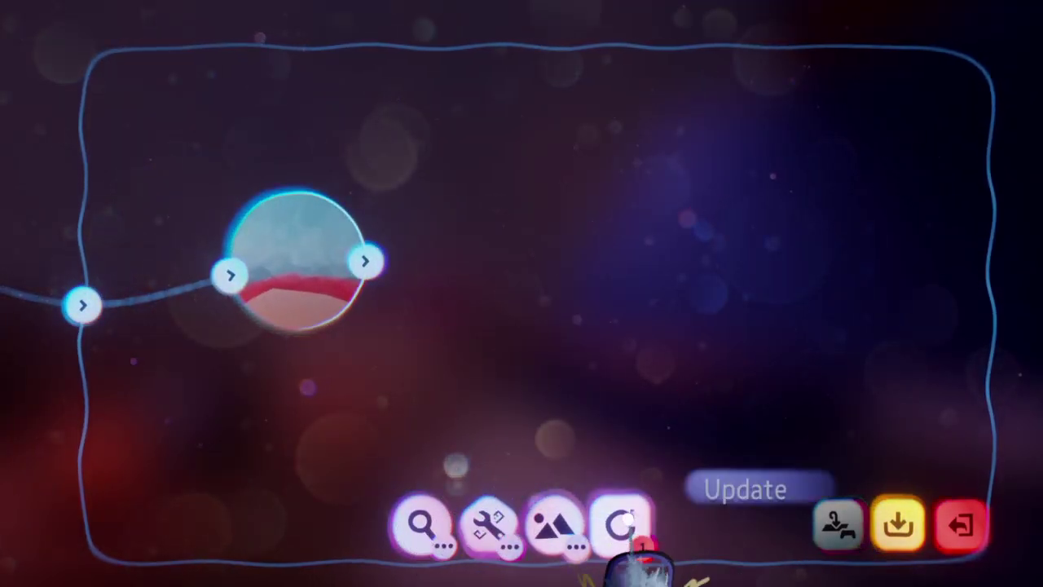
{"action": "left_click", "coordinate": [623, 525]}
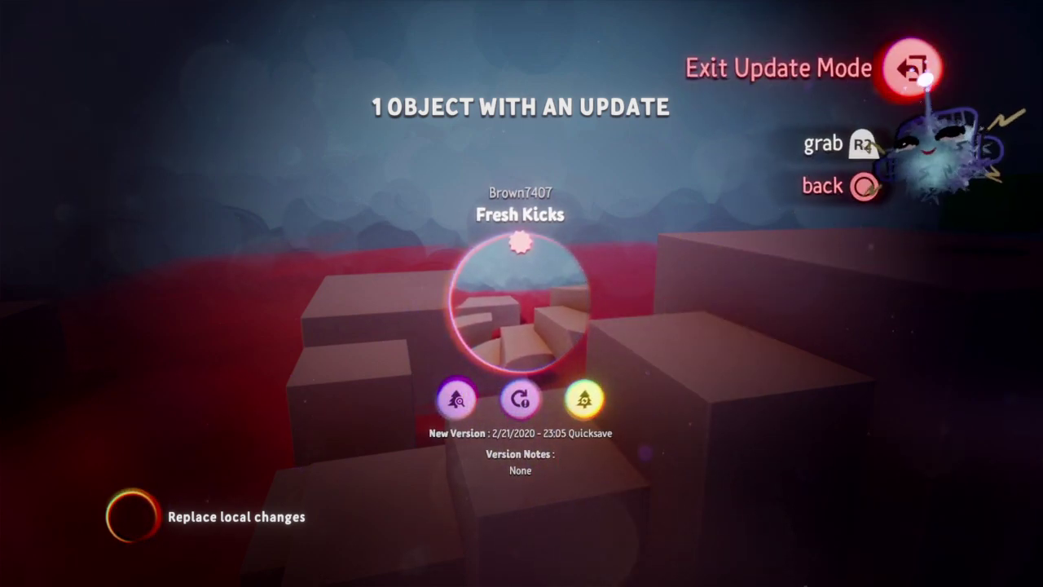
{"action": "left_click", "coordinate": [923, 72]}
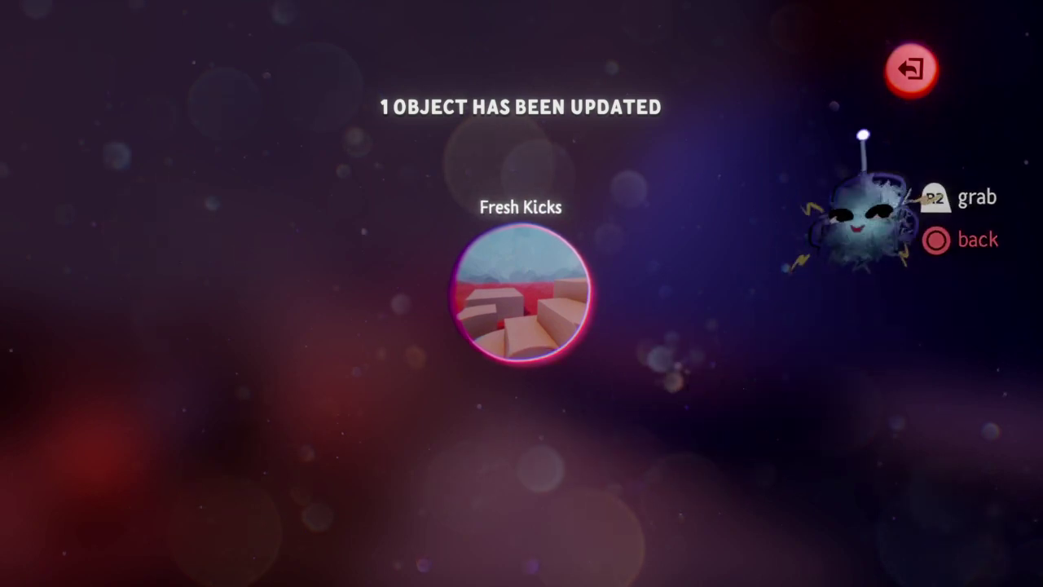
{"action": "left_click", "coordinate": [910, 75]}
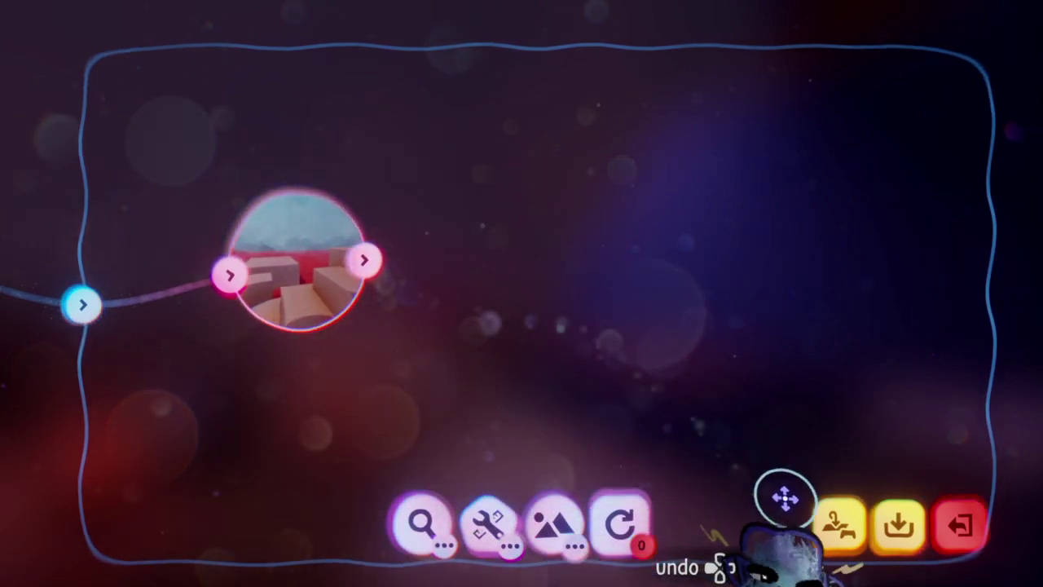
Enlarge the updated scene near the middle of the dream, then exit and save the dream
{"action": "left_click_drag", "start_coordinate": [326, 379], "coordinate": [530, 358]}
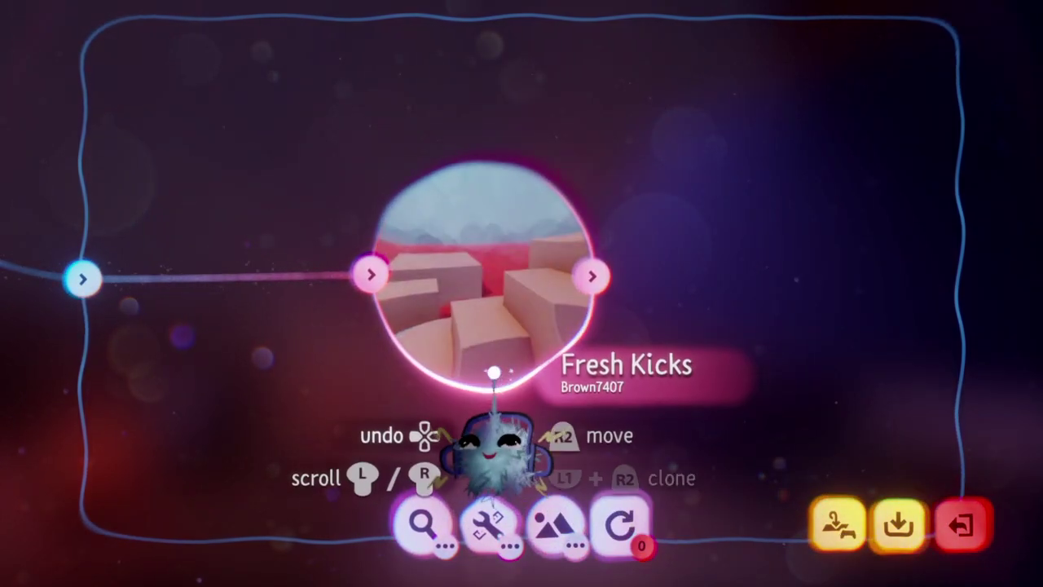
{"action": "left_click", "coordinate": [987, 544]}
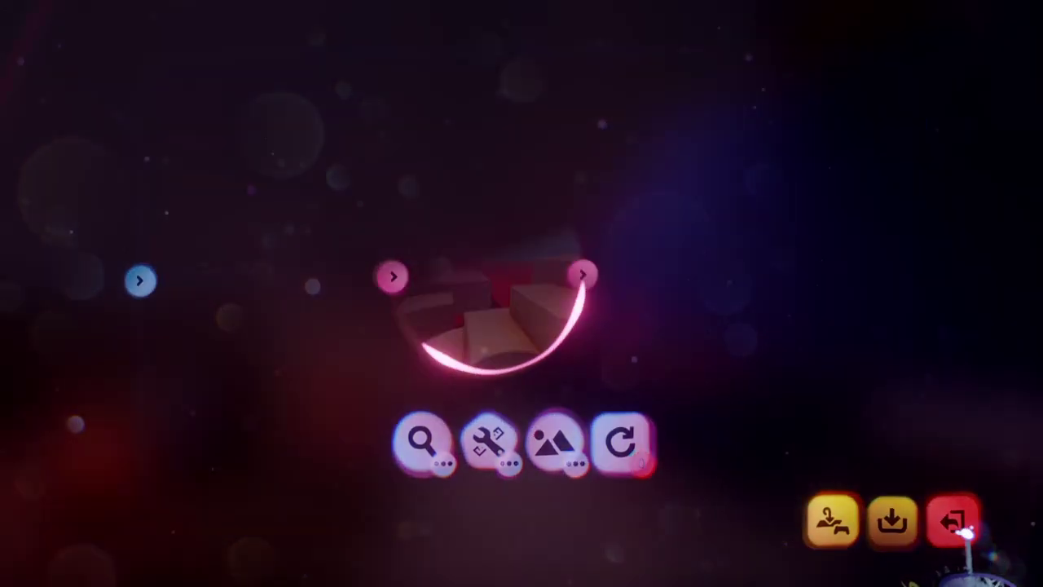
{"action": "left_click", "coordinate": [746, 359]}
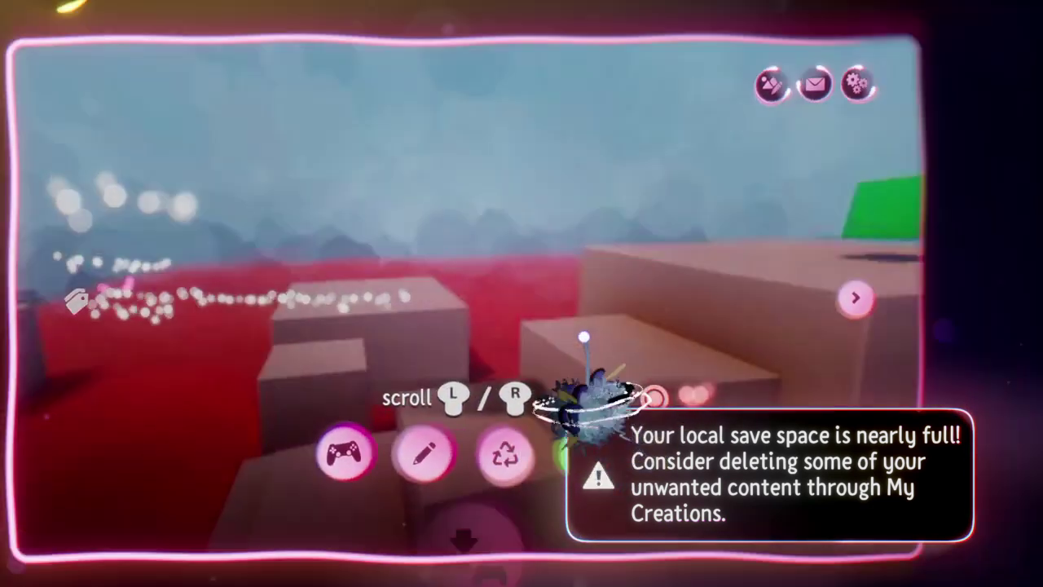
Find the updated Fresh Kicks scene in My Creations and open it for editing
{"action": "scroll", "coordinate": [505, 363], "scroll_direction": "down", "scroll_amount": 3}
{"action": "scroll", "coordinate": [498, 381], "scroll_direction": "up", "scroll_amount": 3}
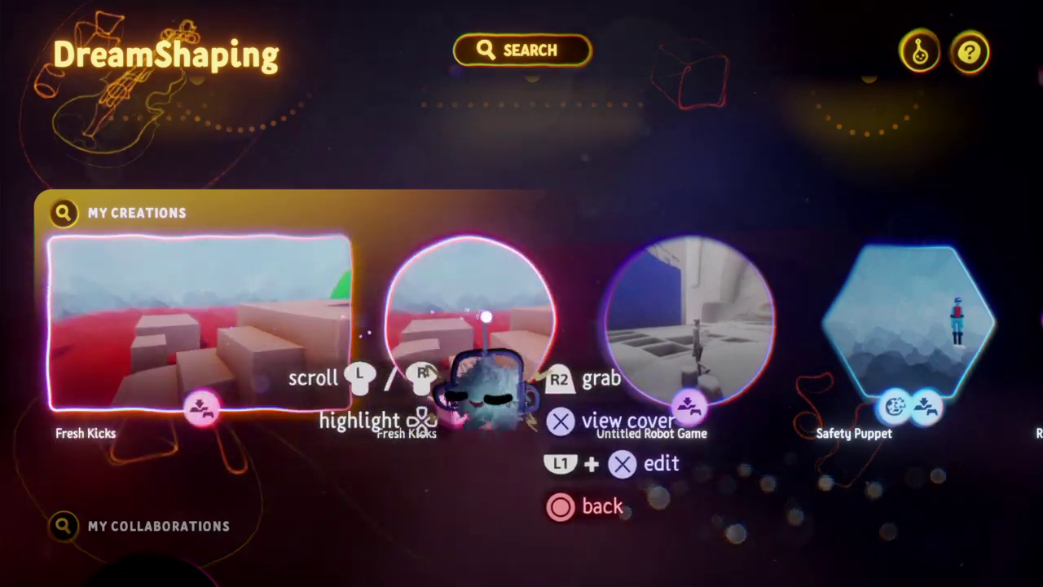
{"action": "left_click", "coordinate": [486, 317]}
{"action": "left_click", "coordinate": [473, 480]}
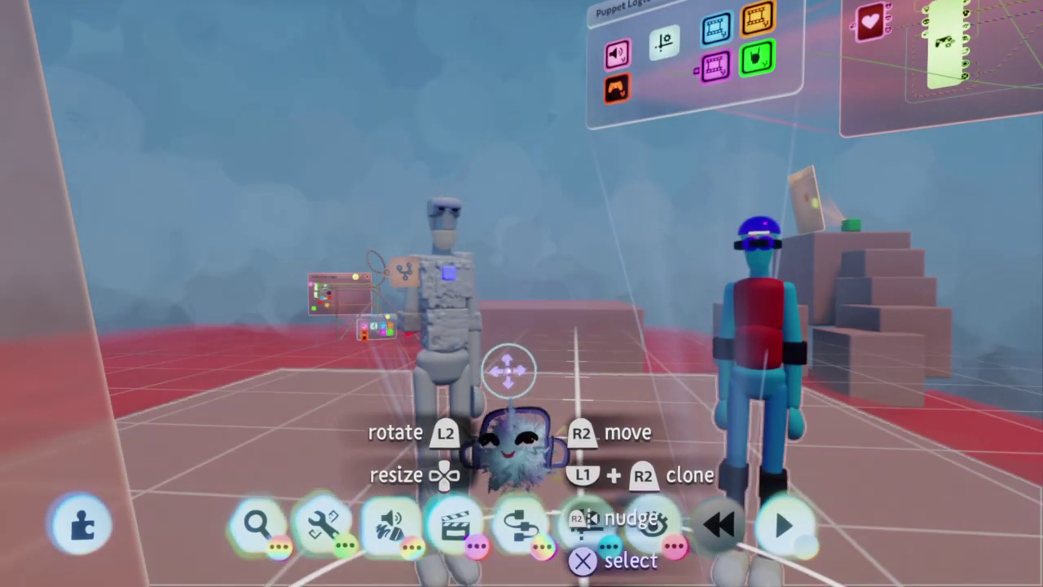
Examine the two puppets, the red floor and the block staircase around the scene, then pause editing
{"action": "middle_click_drag", "start_coordinate": [508, 371], "coordinate": [517, 415]}
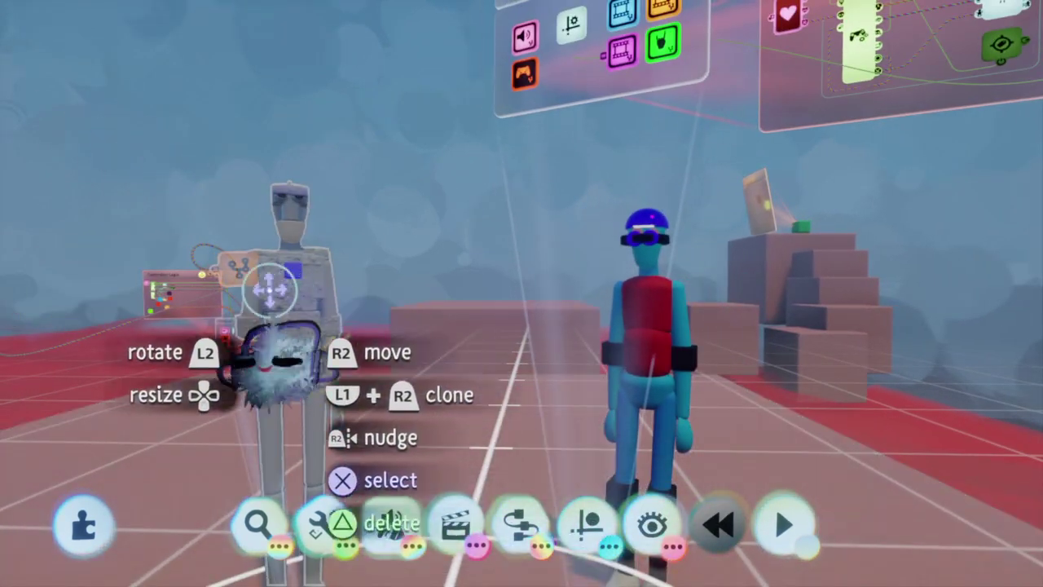
{"action": "middle_click_drag", "start_coordinate": [458, 331], "coordinate": [530, 380]}
{"action": "middle_click_drag", "start_coordinate": [622, 348], "coordinate": [672, 290]}
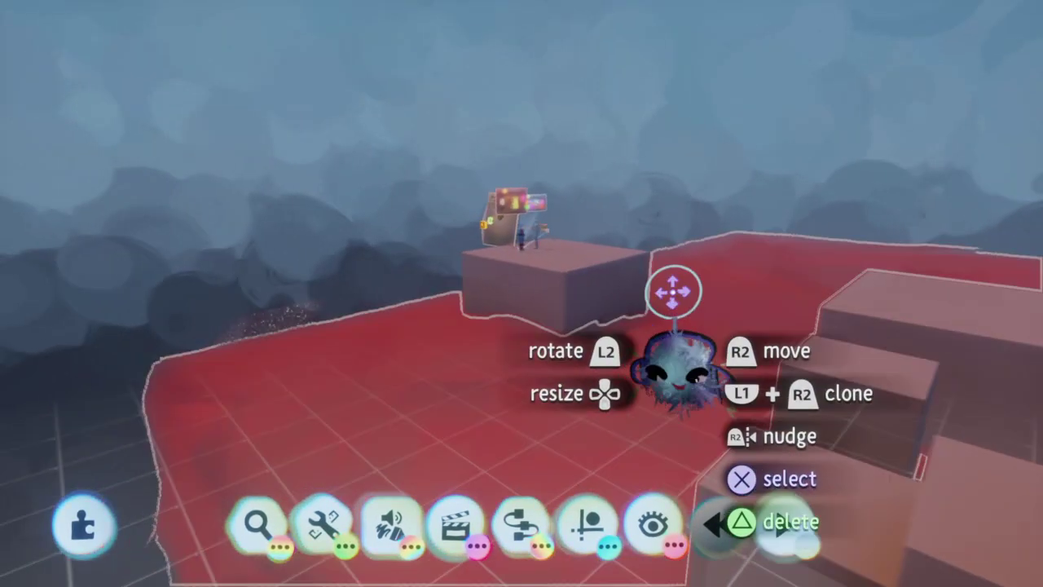
{"action": "middle_click_drag", "start_coordinate": [524, 244], "coordinate": [614, 330]}
{"action": "middle_click_drag", "start_coordinate": [622, 404], "coordinate": [746, 464]}
{"action": "middle_click_drag", "start_coordinate": [747, 395], "coordinate": [643, 278]}
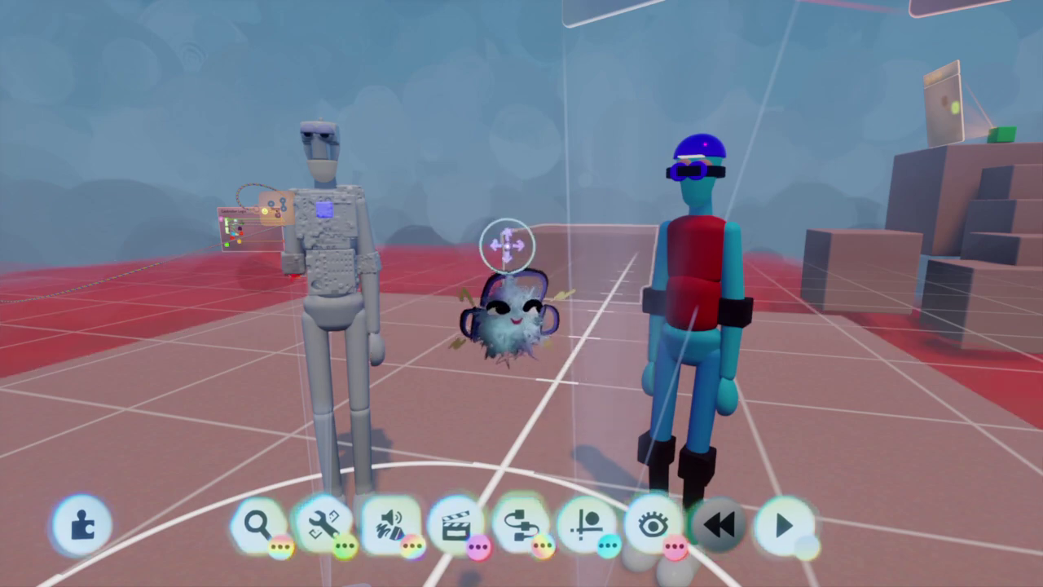
{"action": "key", "text": "Escape"}
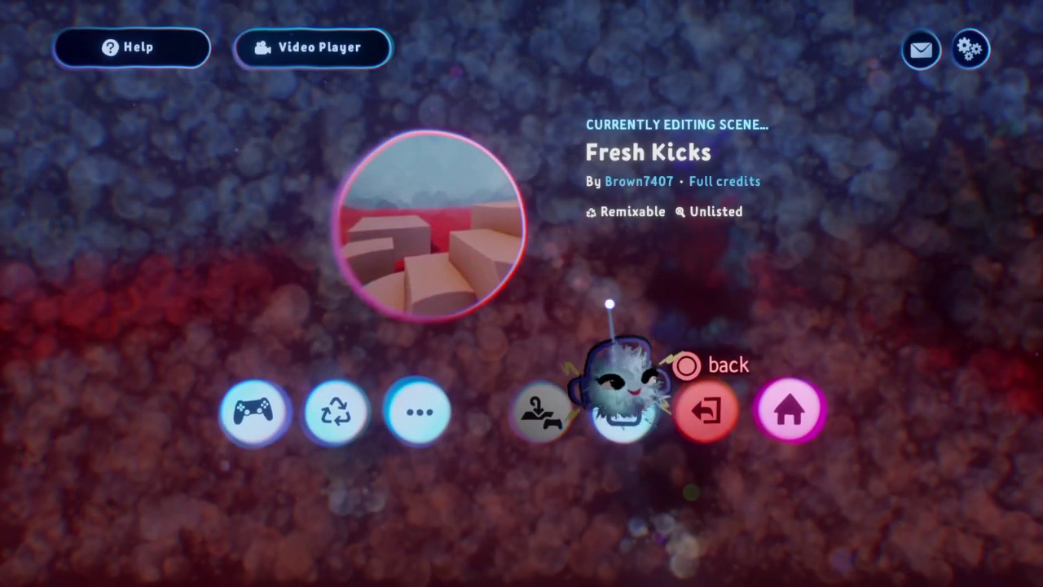